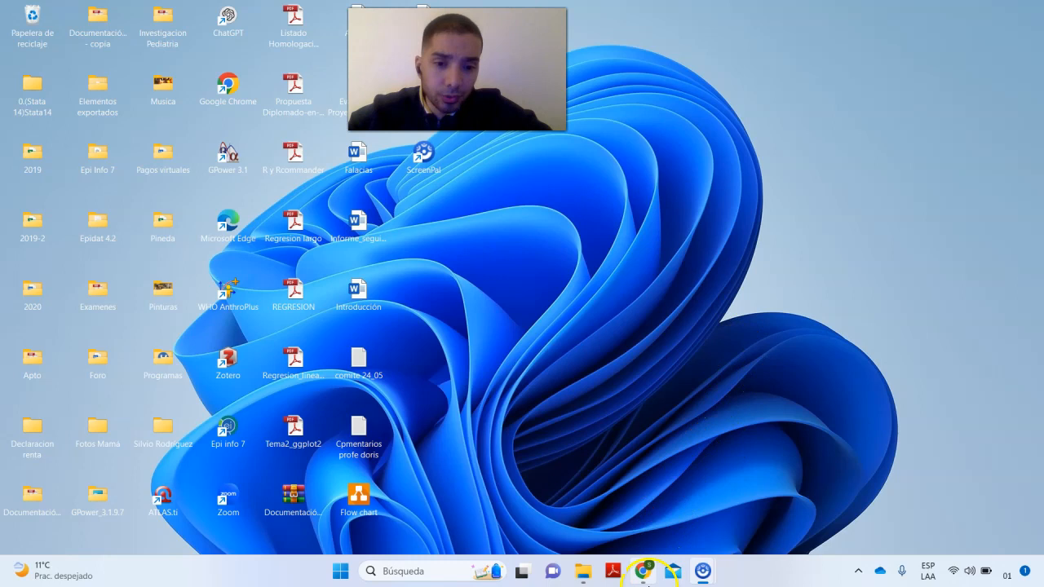
- Open the BD_depor OMV dataset from the Info_curso folder and maximize its window
{"action": "left_click", "coordinate": [584, 573]}
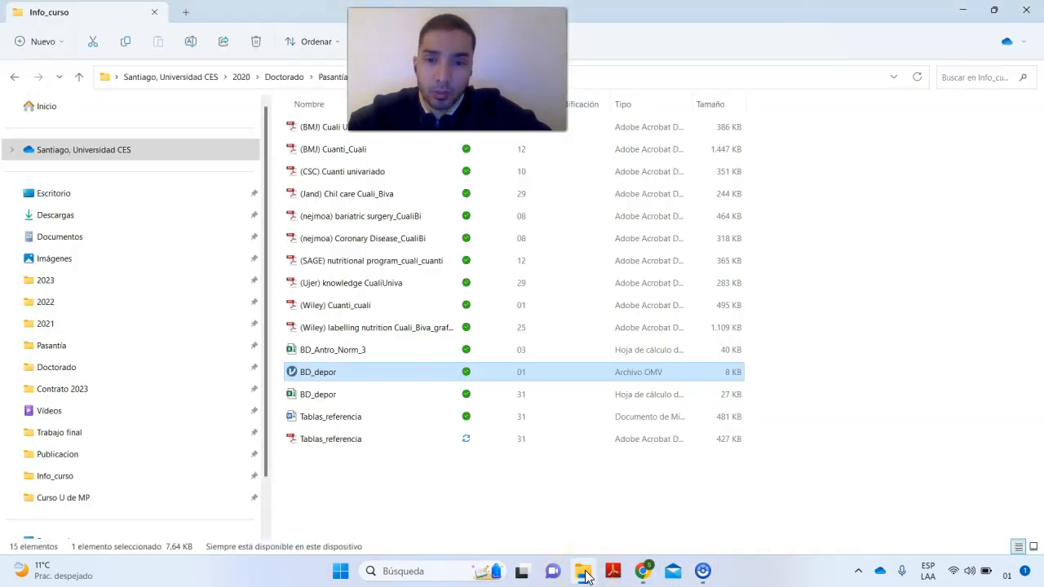
{"action": "double_click", "coordinate": [339, 372]}
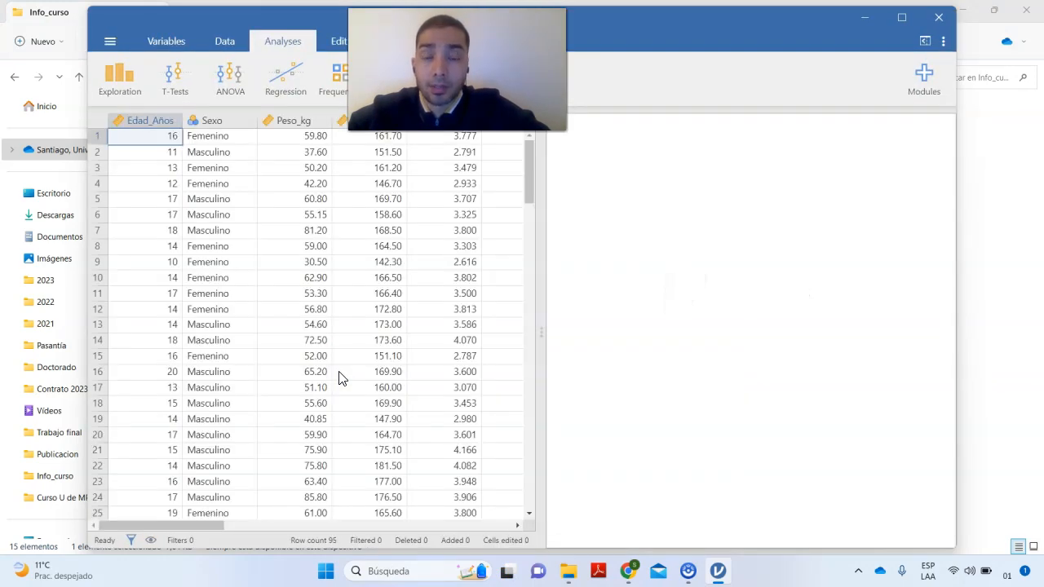
{"action": "left_click_drag", "start_coordinate": [541, 278], "coordinate": [621, 278]}
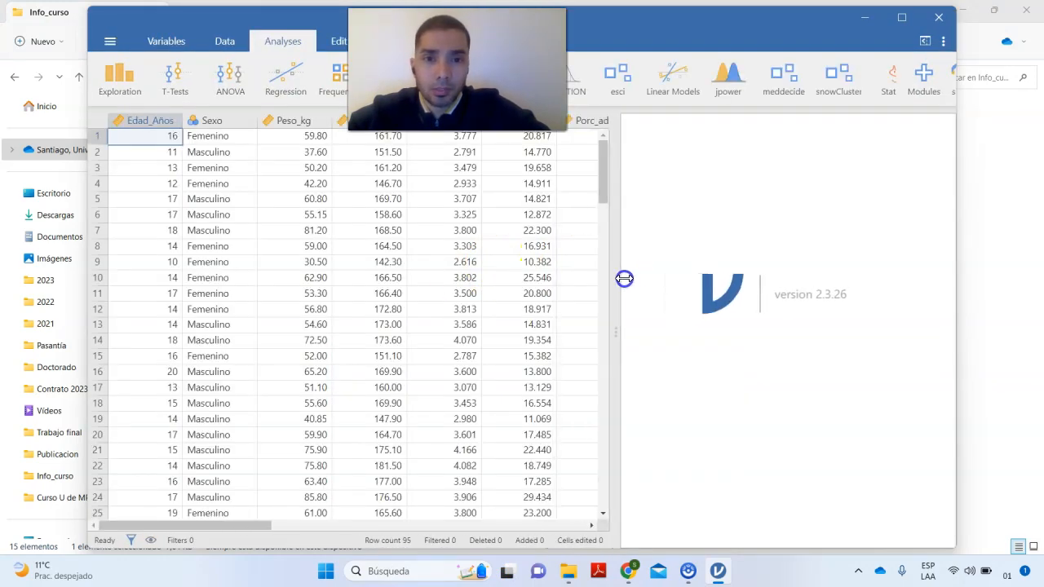
{"action": "left_click", "coordinate": [901, 17]}
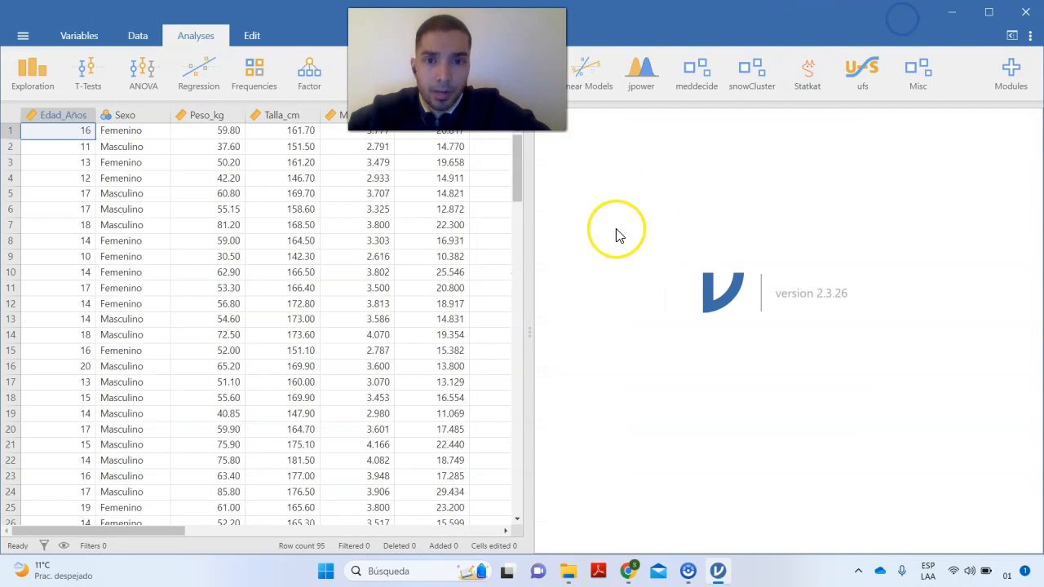
- Widen the data table to show more of the dataset's columns
{"action": "left_click_drag", "start_coordinate": [531, 282], "coordinate": [834, 273]}
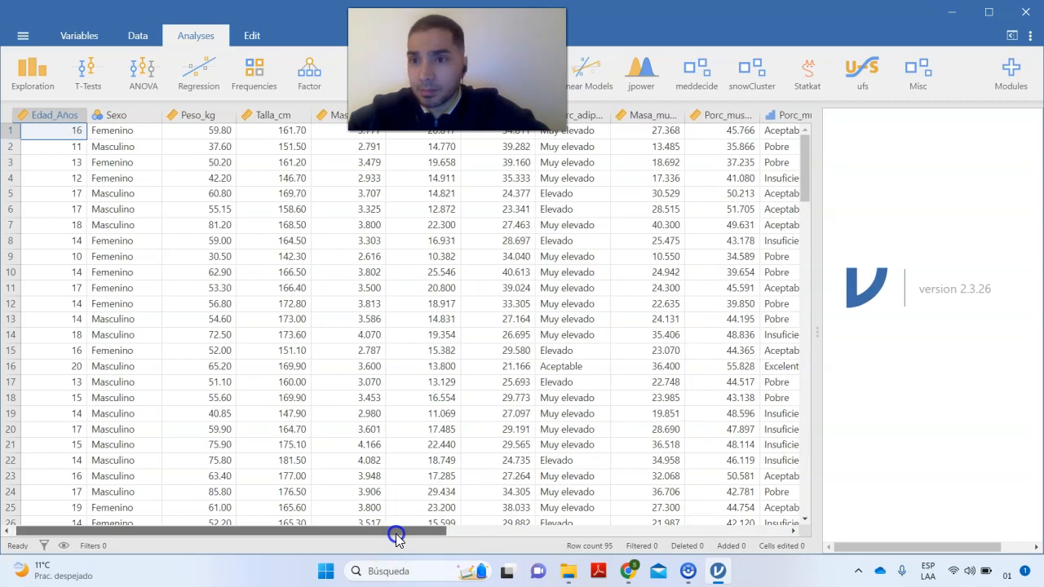
{"action": "mouse_move", "coordinate": [393, 533]}
{"action": "left_mouse_down"}
{"action": "mouse_move", "coordinate": [659, 544]}
{"action": "mouse_move", "coordinate": [384, 552]}
{"action": "left_mouse_up"}
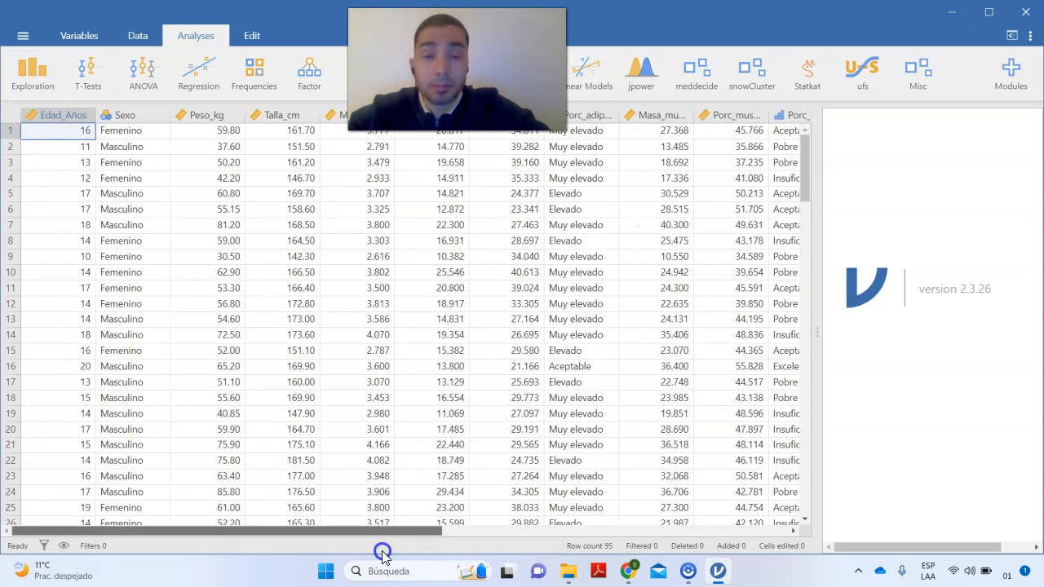
{"action": "left_click", "coordinate": [413, 459]}
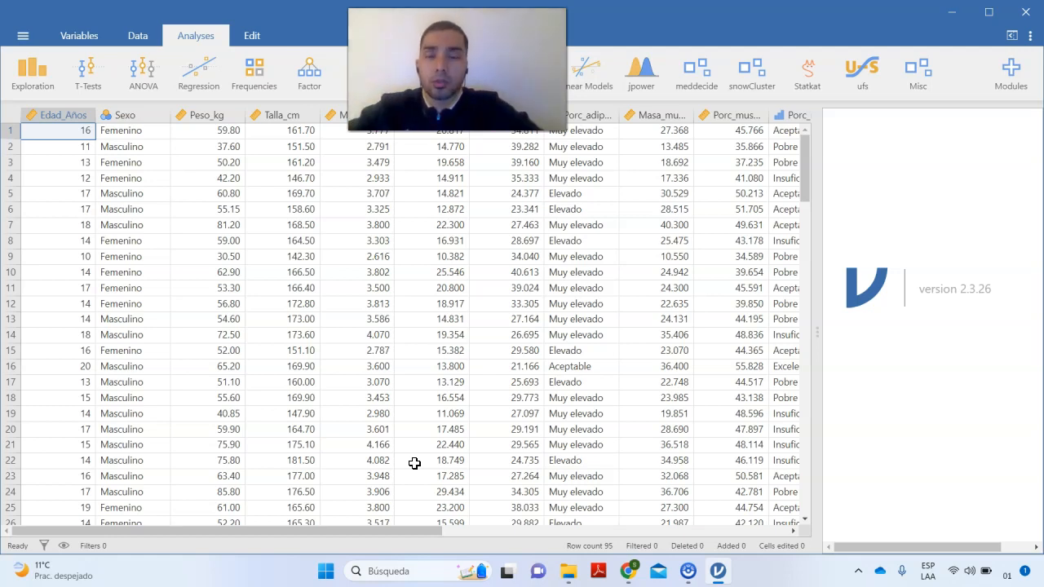
- Open the (CSC) Cuanti univariado PDF from Info_curso, examine the descriptive measures listed in Tabela 2, and close the article
{"action": "left_click", "coordinate": [569, 572]}
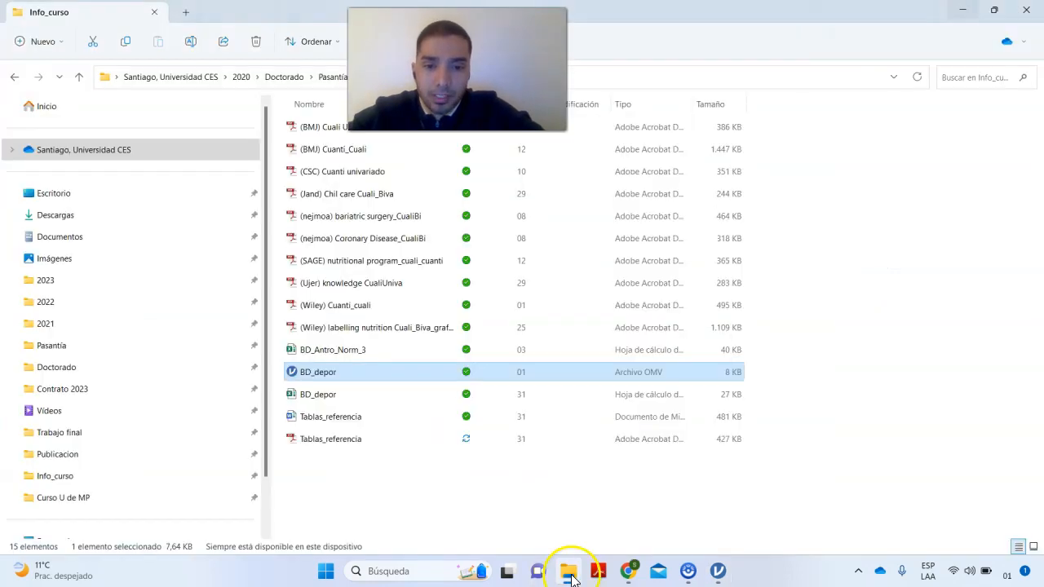
{"action": "left_click_drag", "start_coordinate": [458, 69], "coordinate": [626, 62]}
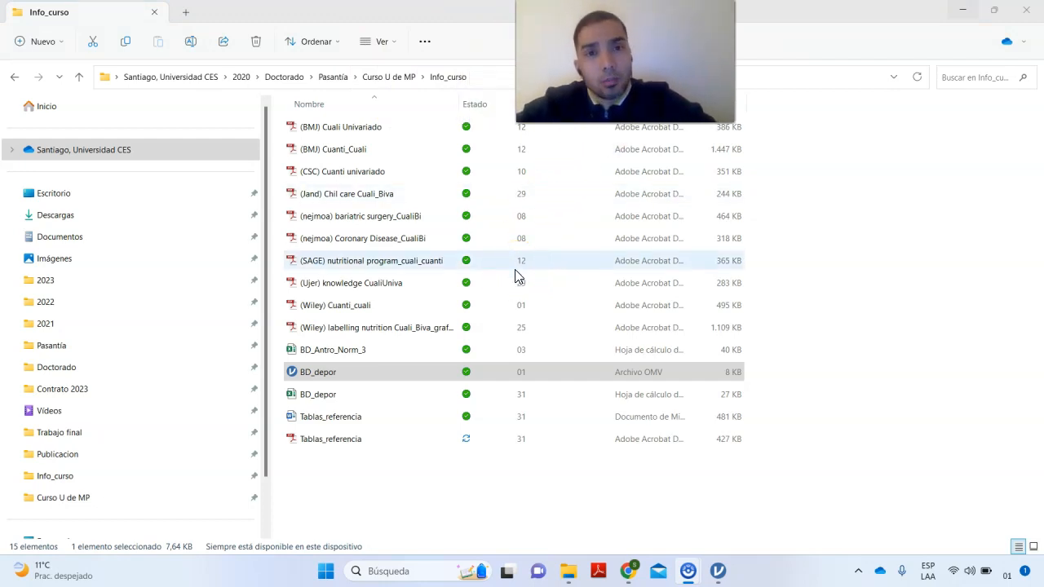
{"action": "left_click", "coordinate": [387, 173]}
{"action": "double_click", "coordinate": [388, 173]}
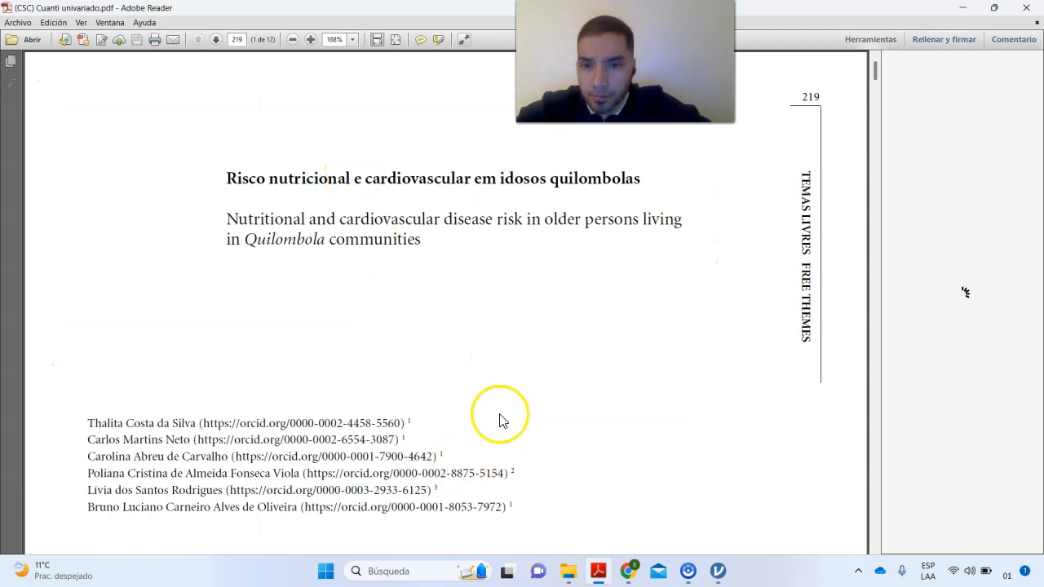
{"action": "left_click_drag", "start_coordinate": [874, 71], "coordinate": [871, 284]}
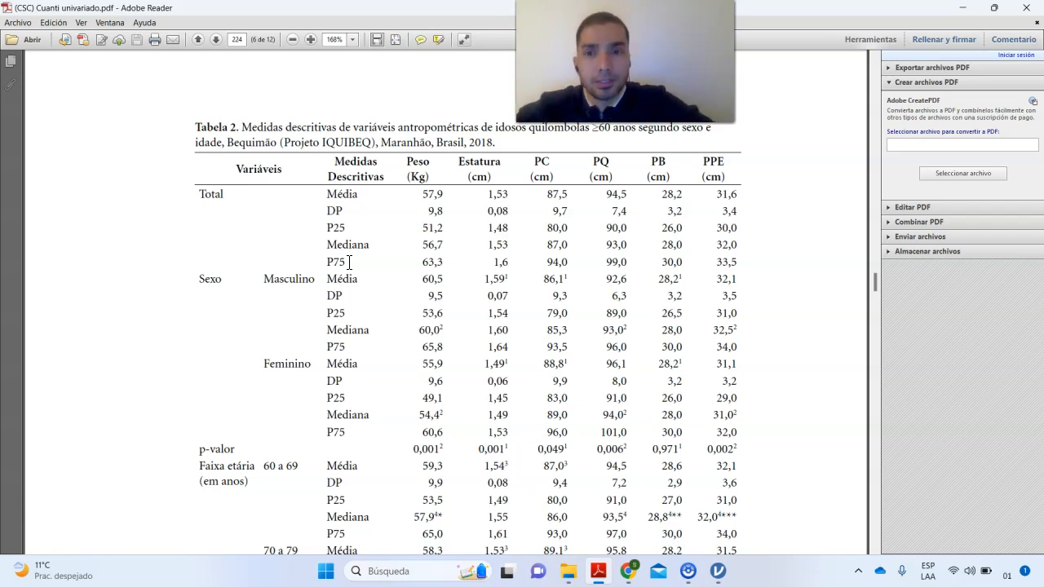
{"action": "double_click", "coordinate": [338, 198]}
{"action": "left_click_drag", "start_coordinate": [327, 210], "coordinate": [357, 247]}
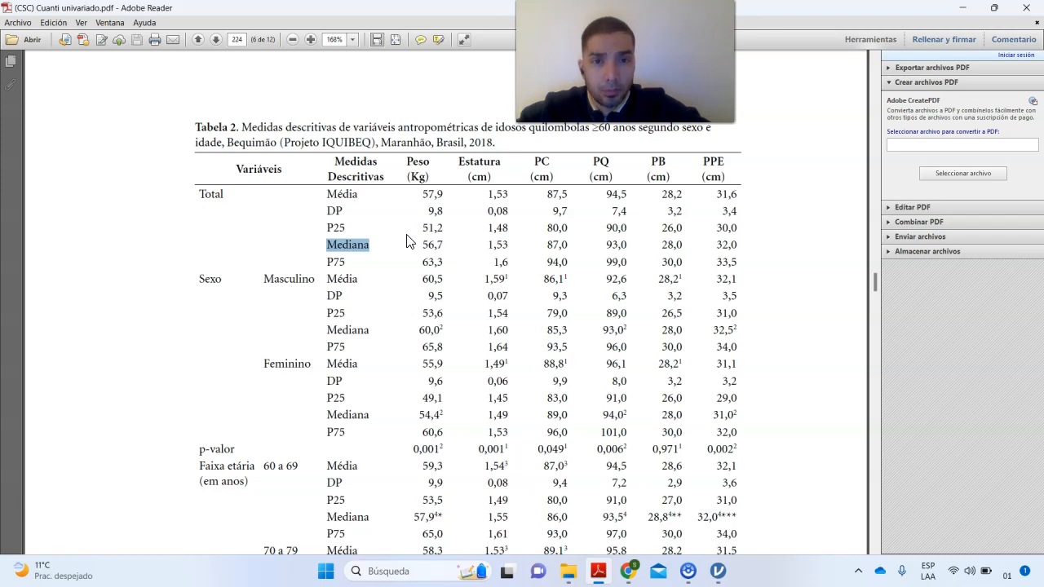
{"action": "left_click", "coordinate": [1021, 10]}
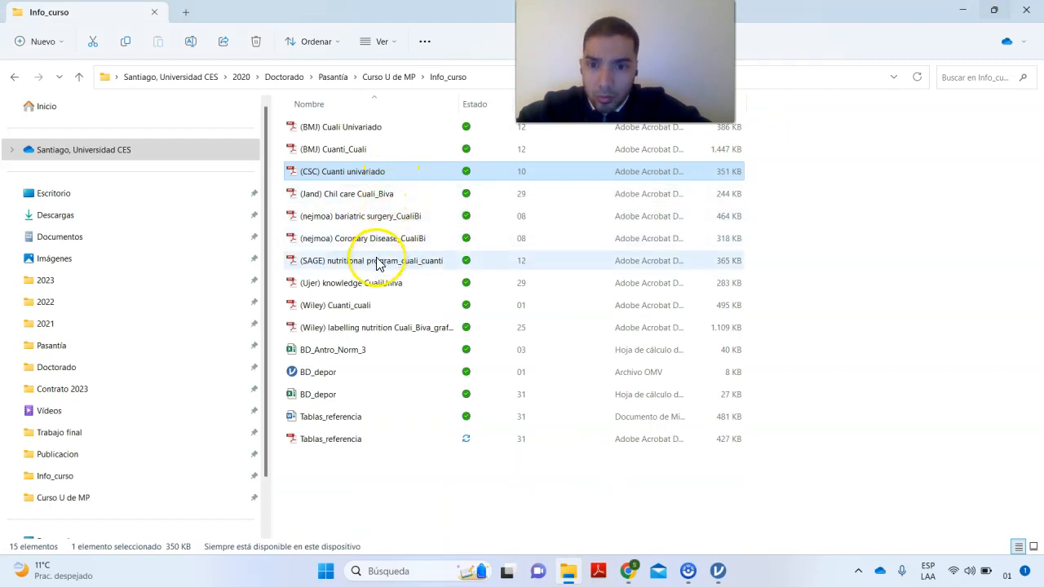
- Open the (Wiley) Cuanti_cuali PDF and highlight Table 1's NAFLD and Non-NAFLD group headings and its Age row
{"action": "double_click", "coordinate": [369, 311]}
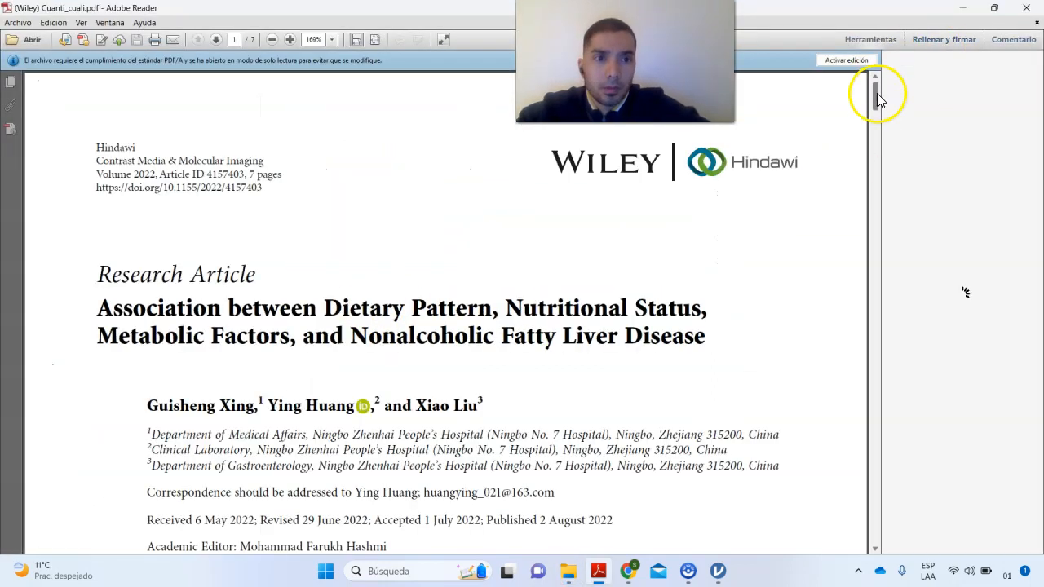
{"action": "left_click_drag", "start_coordinate": [877, 94], "coordinate": [875, 292]}
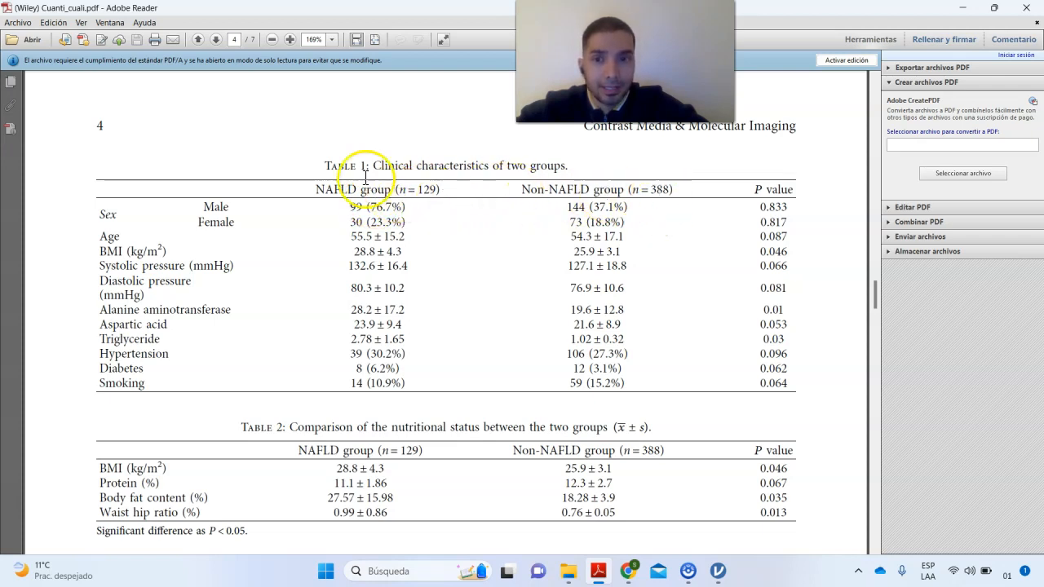
{"action": "double_click", "coordinate": [319, 186]}
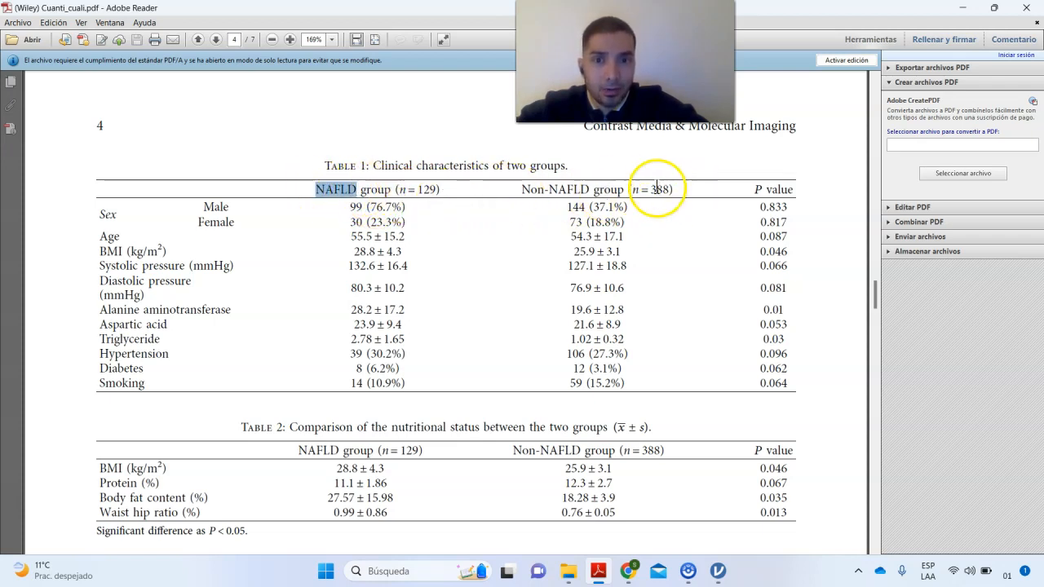
{"action": "left_click_drag", "start_coordinate": [521, 188], "coordinate": [586, 194]}
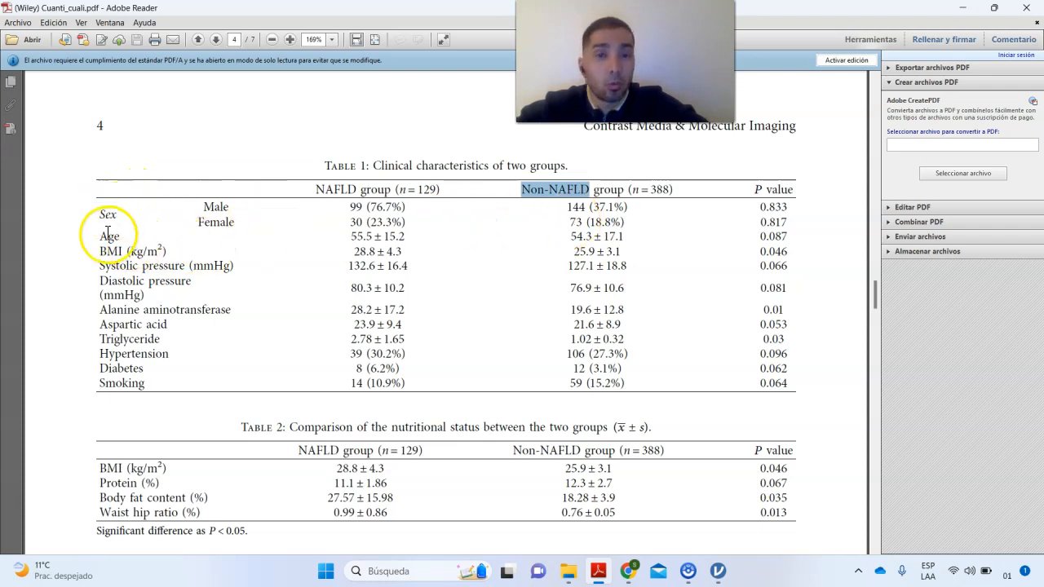
{"action": "left_click_drag", "start_coordinate": [102, 234], "coordinate": [625, 237]}
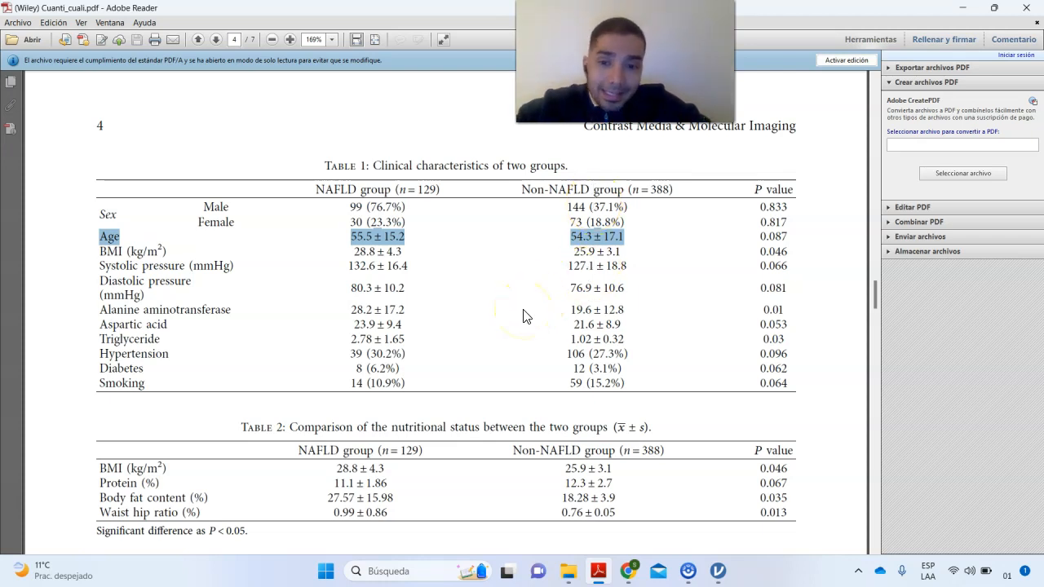
- Review how Tables 1 and 2 of the Wiley article present the variables for the two groups
{"action": "scroll", "coordinate": [522, 317], "scroll_direction": "down", "scroll_amount": 2}
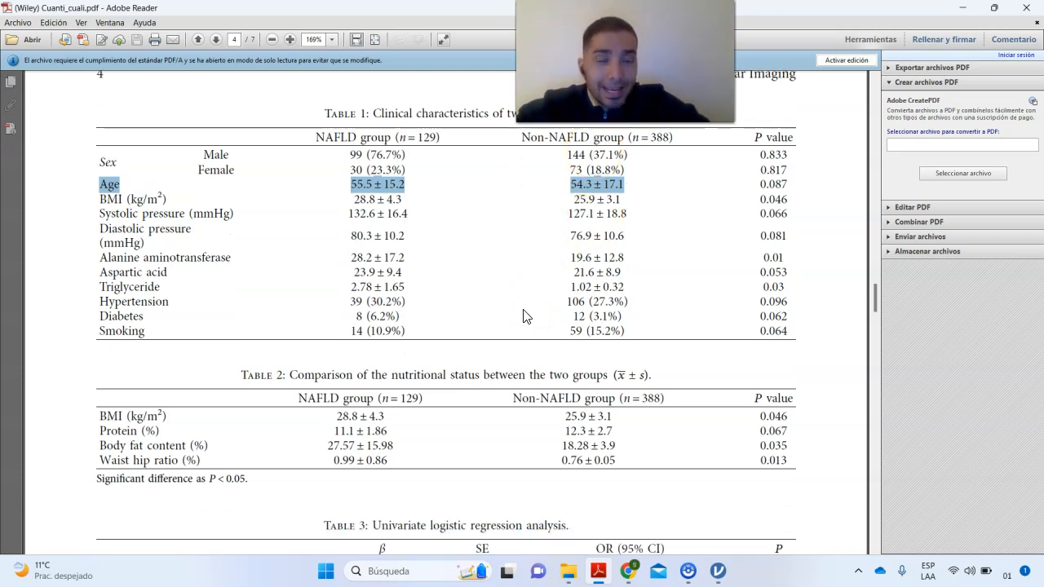
{"action": "scroll", "coordinate": [523, 316], "scroll_direction": "down", "scroll_amount": 1}
{"action": "scroll", "coordinate": [522, 316], "scroll_direction": "down", "scroll_amount": 1}
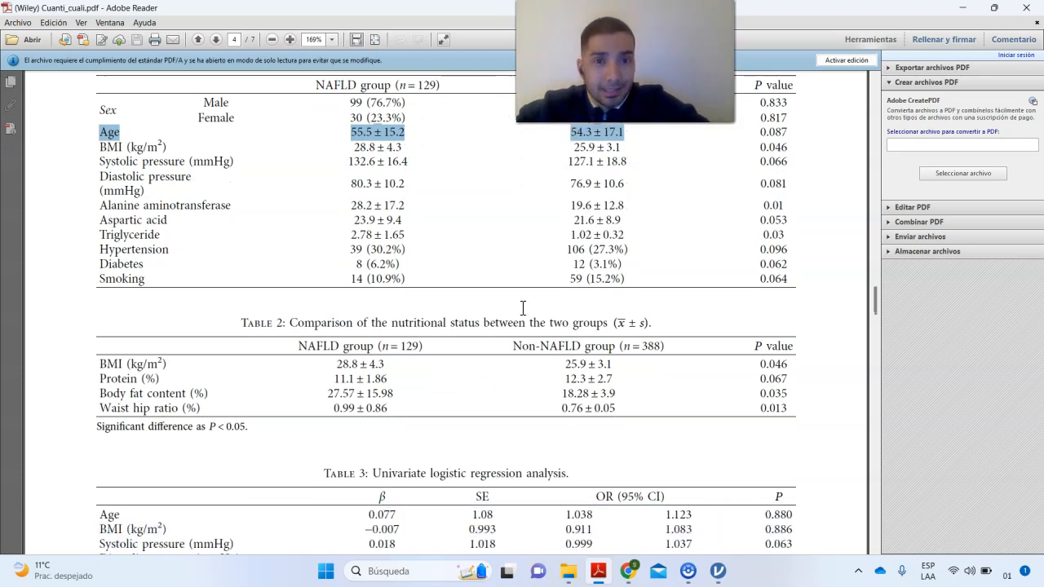
{"action": "scroll", "coordinate": [523, 307], "scroll_direction": "up", "scroll_amount": 2}
{"action": "scroll", "coordinate": [523, 317], "scroll_direction": "up", "scroll_amount": 1}
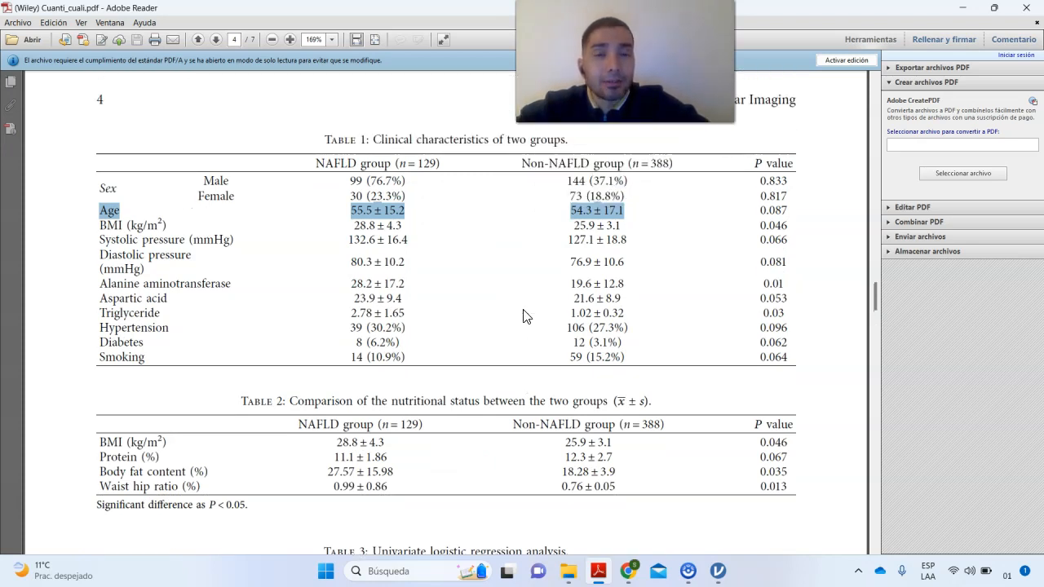
{"action": "scroll", "coordinate": [522, 316], "scroll_direction": "up", "scroll_amount": 1}
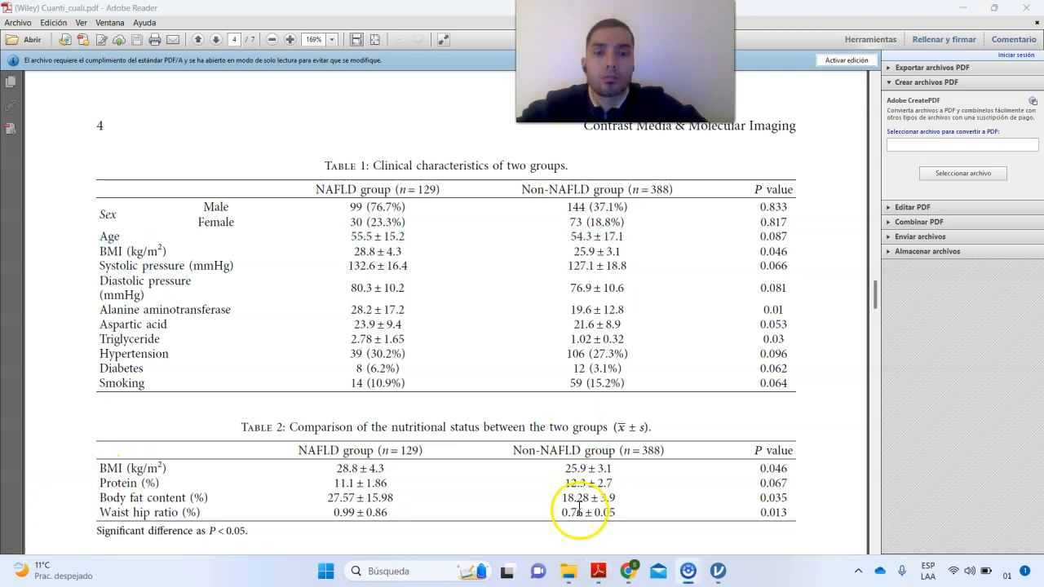
- Open the (BMJ) Cuanti_Cuali PDF and examine the "Connected to a paved road (n, %)" row in Table 1
{"action": "left_click", "coordinate": [566, 574]}
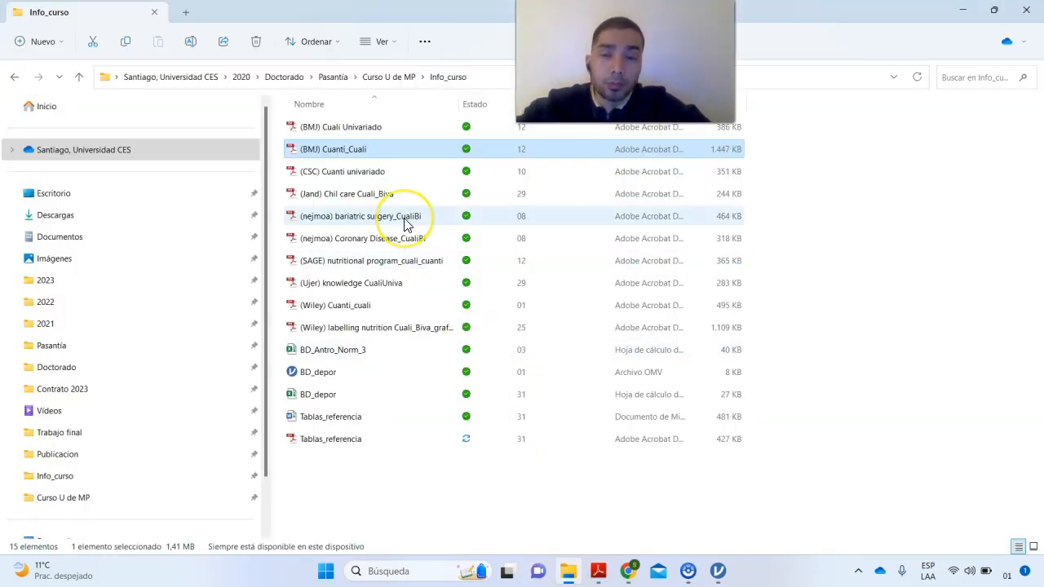
{"action": "left_click", "coordinate": [340, 149]}
{"action": "left_click", "coordinate": [354, 155]}
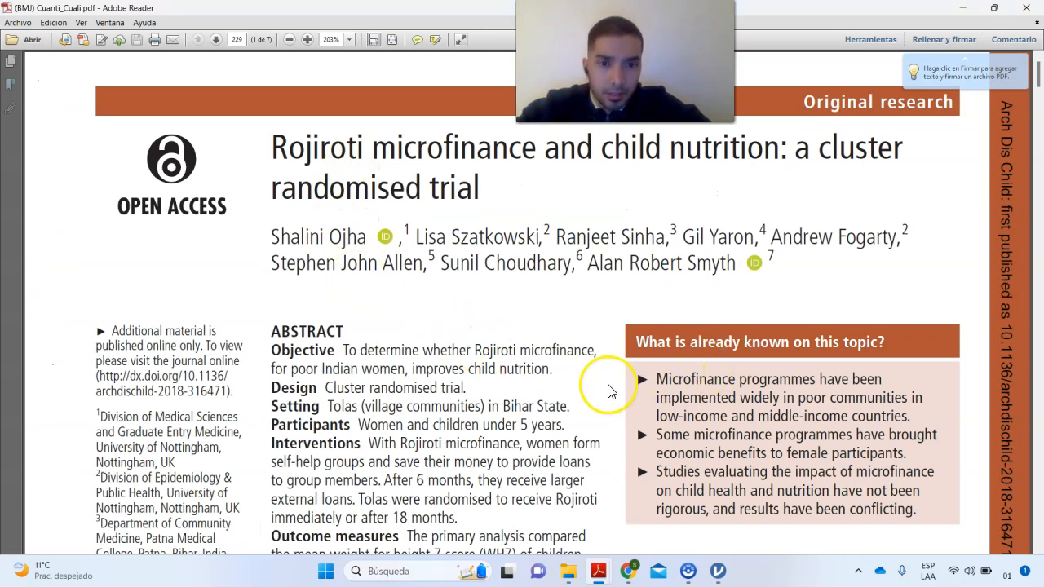
{"action": "scroll", "coordinate": [550, 317], "scroll_direction": "down", "scroll_amount": 3}
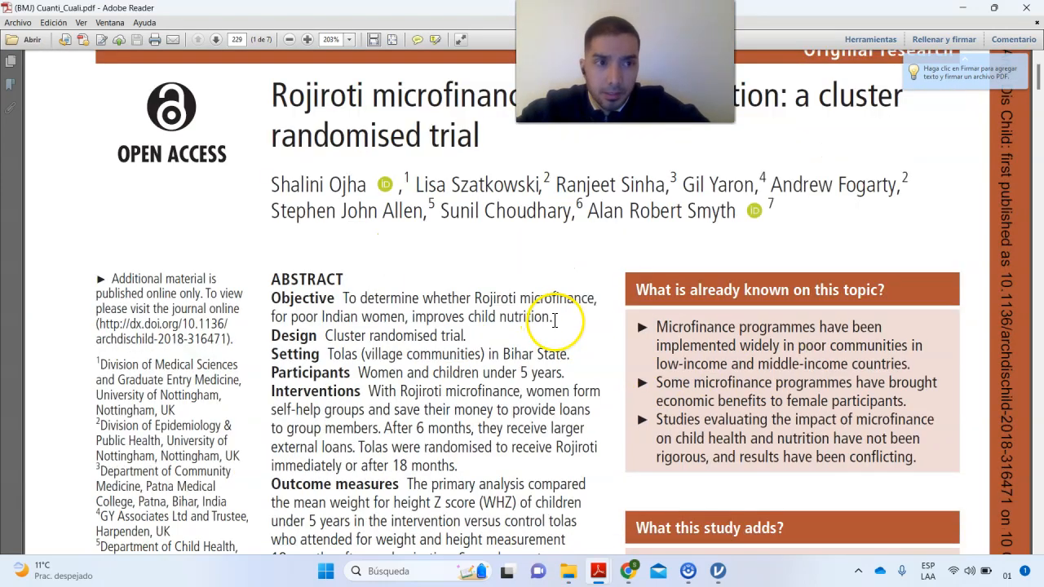
{"action": "scroll", "coordinate": [759, 287], "scroll_direction": "down", "scroll_amount": 5}
{"action": "scroll", "coordinate": [1019, 137], "scroll_direction": "down", "scroll_amount": 10}
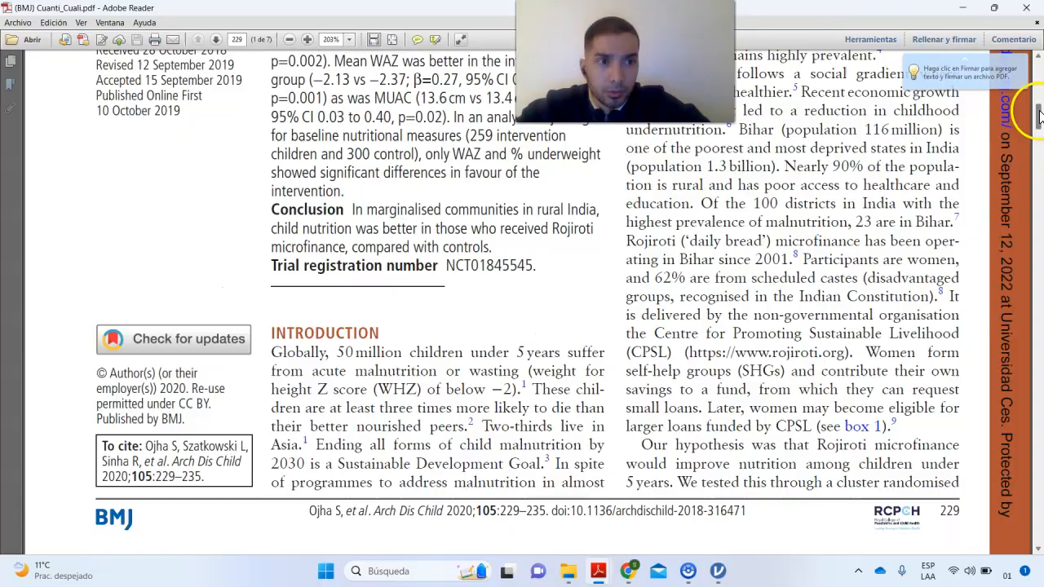
{"action": "left_click_drag", "start_coordinate": [1036, 137], "coordinate": [1037, 350]}
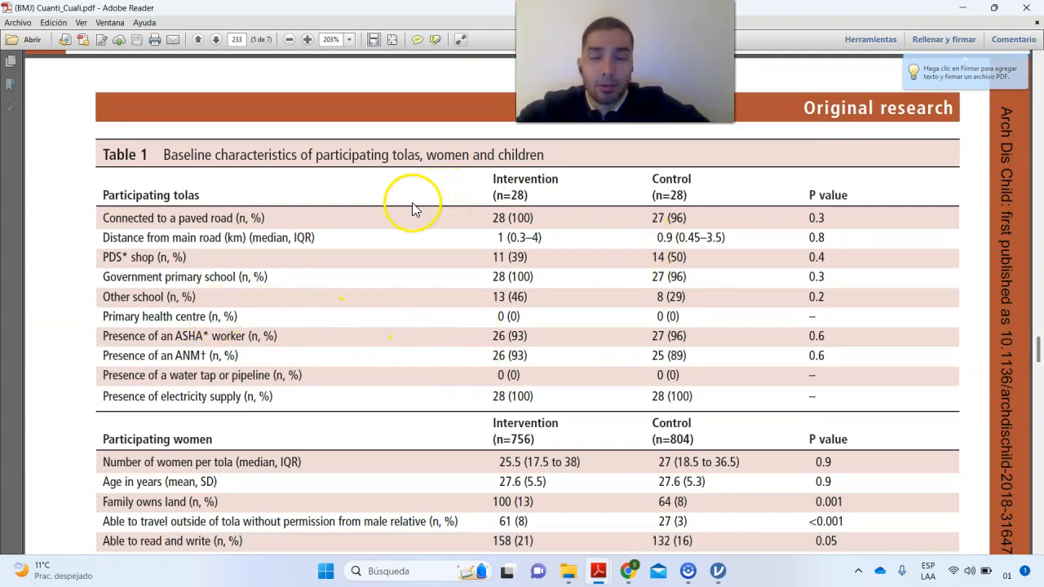
{"action": "left_click_drag", "start_coordinate": [103, 218], "coordinate": [267, 220]}
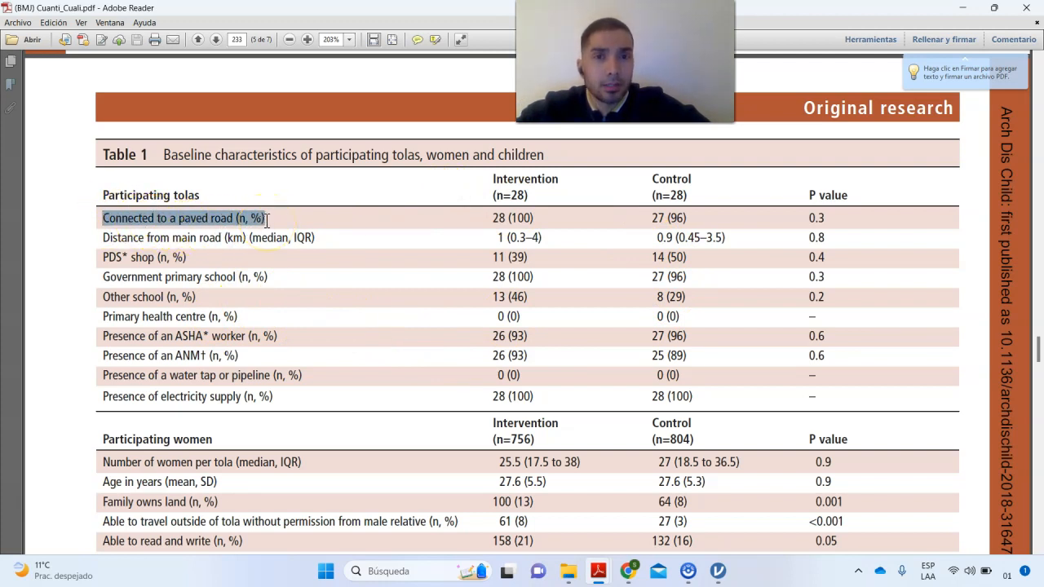
{"action": "left_click", "coordinate": [495, 217]}
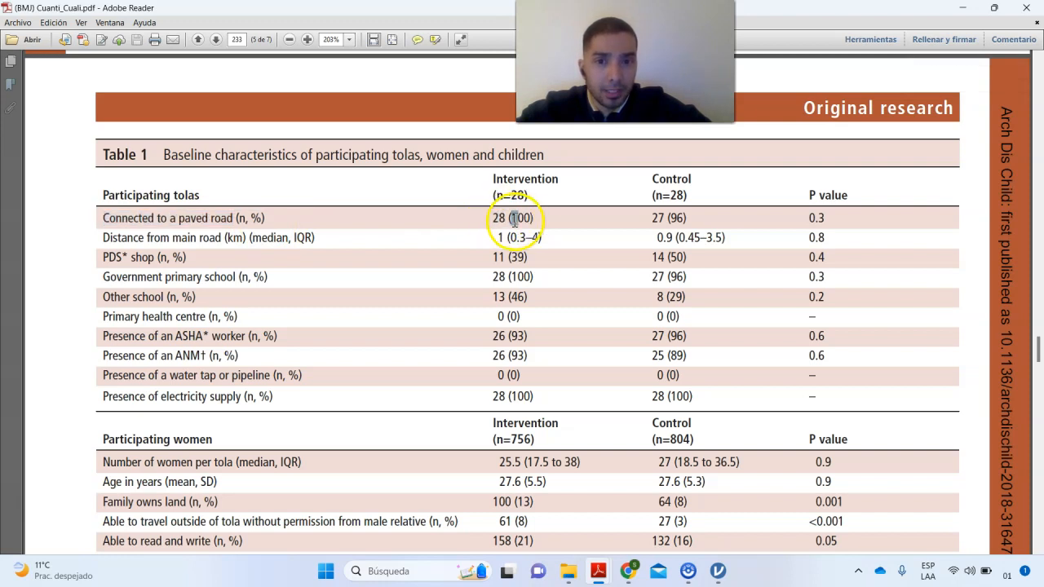
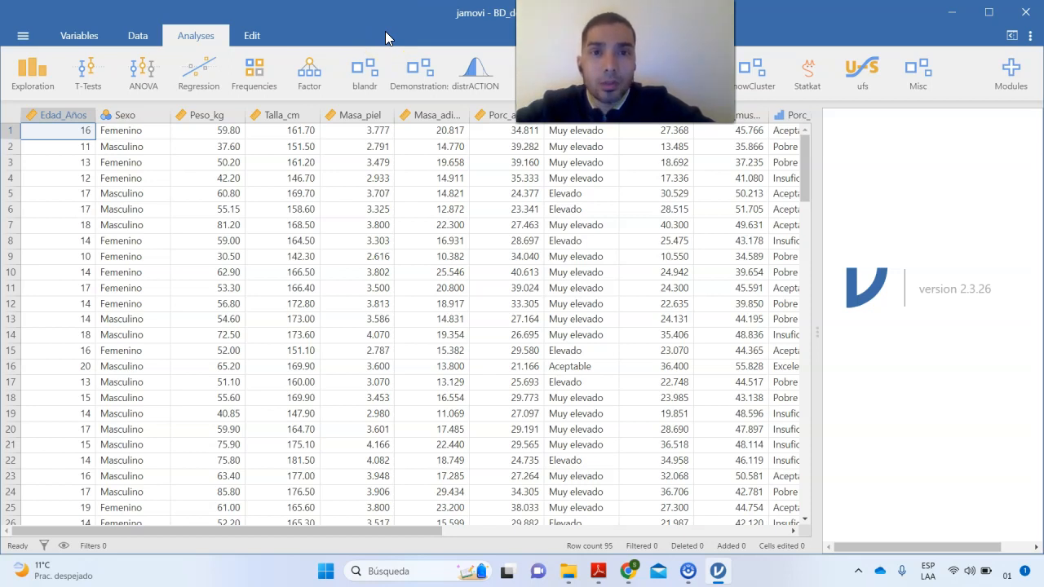
- Start a Descriptives analysis on the BD_depor dataset in jamovi and narrow the data table to enlarge the results area
{"action": "left_click", "coordinate": [27, 84]}
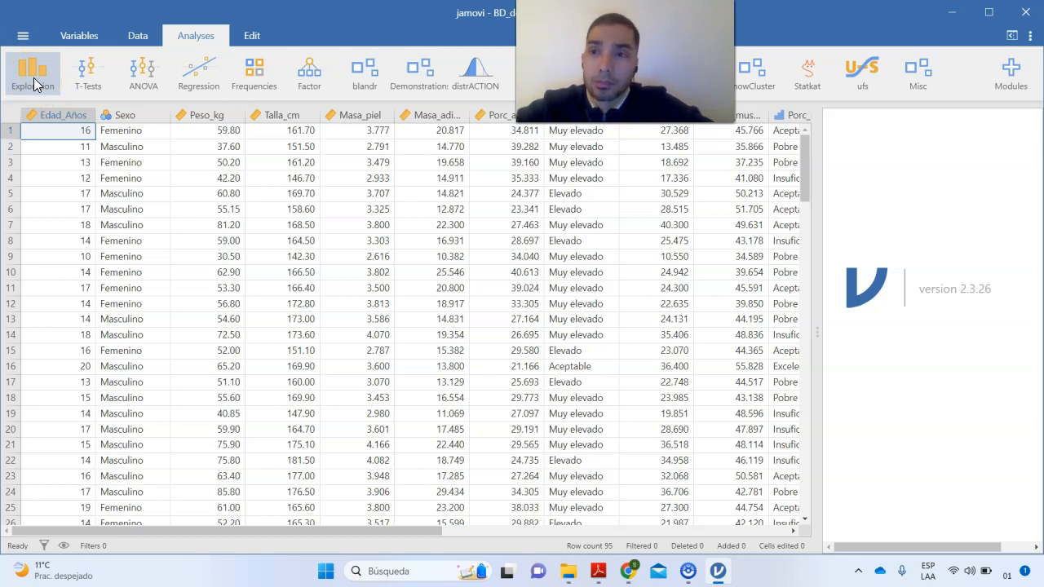
{"action": "left_click", "coordinate": [34, 79]}
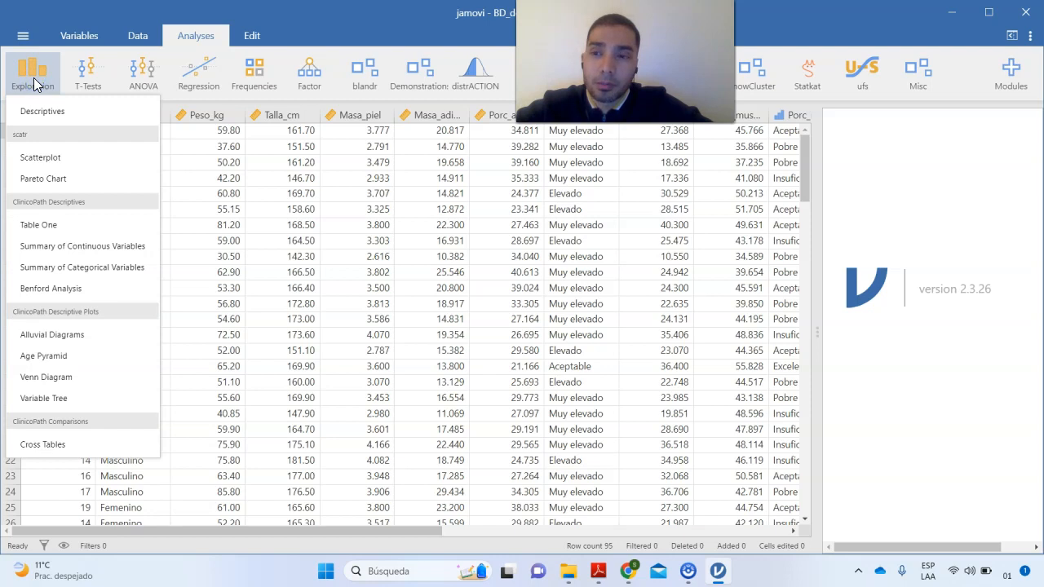
{"action": "left_click", "coordinate": [35, 115]}
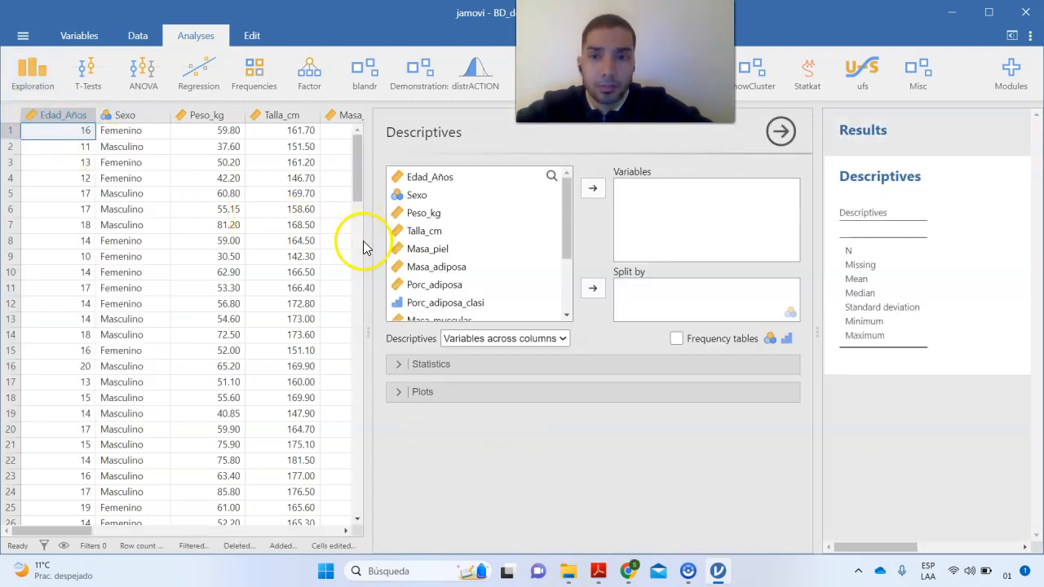
{"action": "left_click_drag", "start_coordinate": [363, 242], "coordinate": [114, 264]}
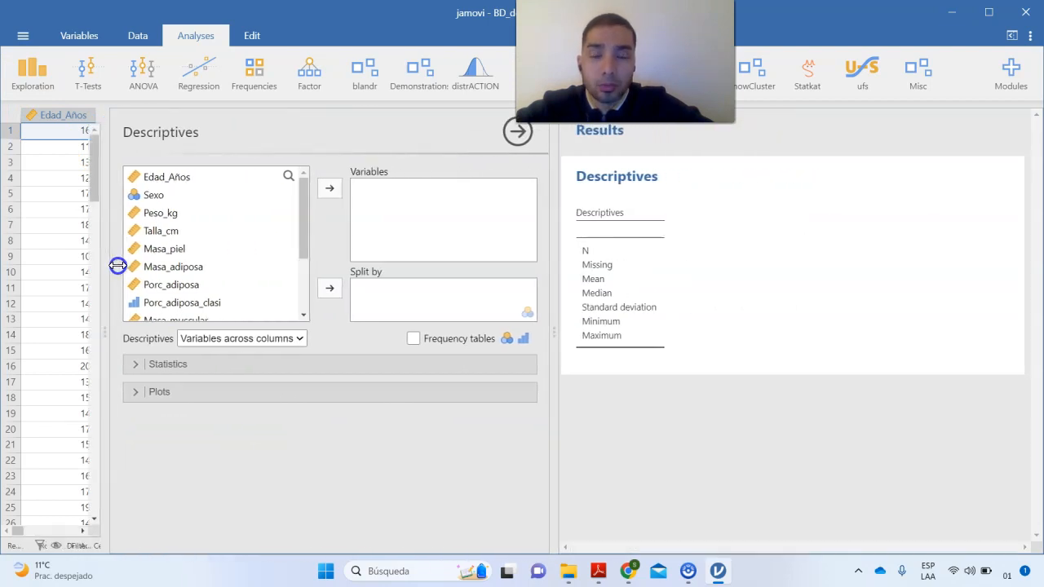
{"action": "left_click", "coordinate": [163, 178]}
{"action": "left_click", "coordinate": [159, 213]}
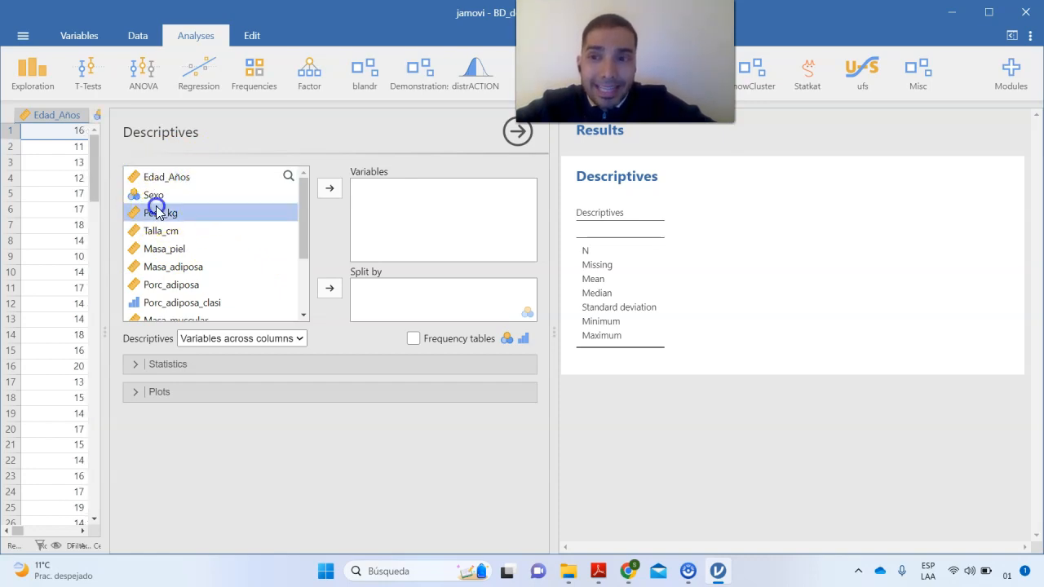
{"action": "left_click", "coordinate": [163, 232]}
{"action": "left_click", "coordinate": [165, 250]}
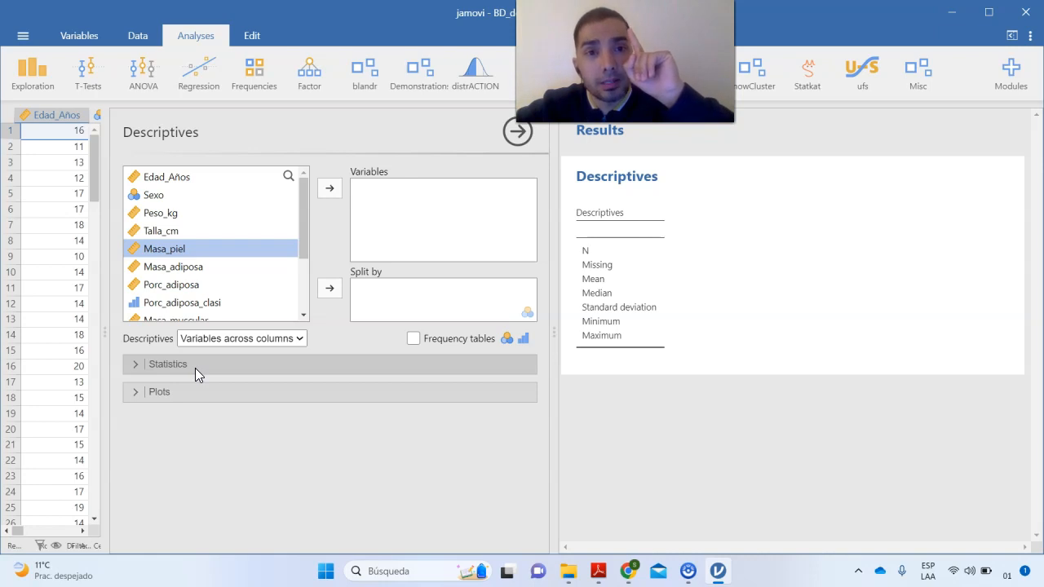
- Try a descriptive analysis of Sexo with its frequency table, and clear the variable and the frequency option again
{"action": "left_click", "coordinate": [150, 198]}
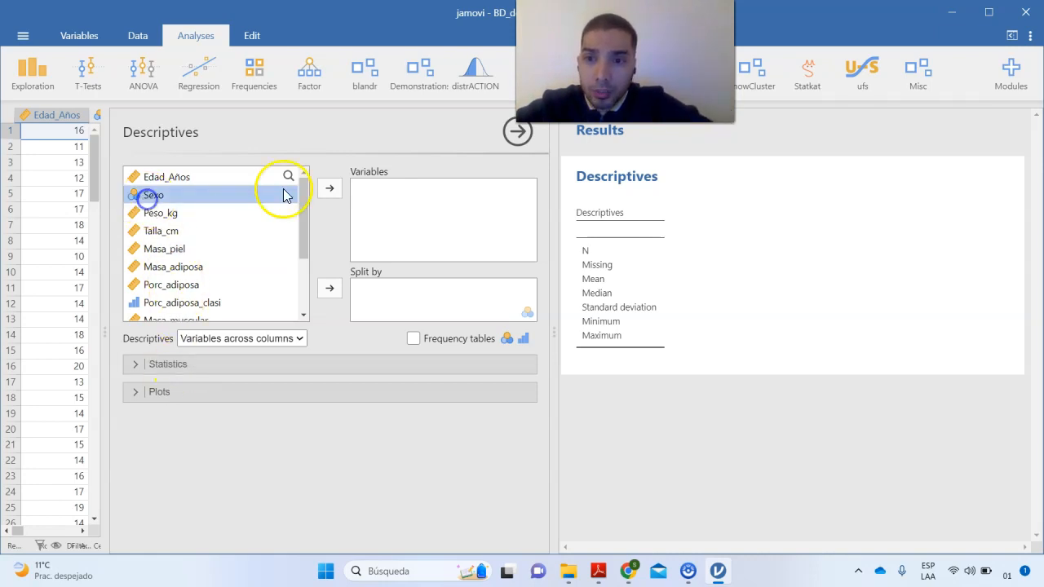
{"action": "left_click", "coordinate": [329, 189]}
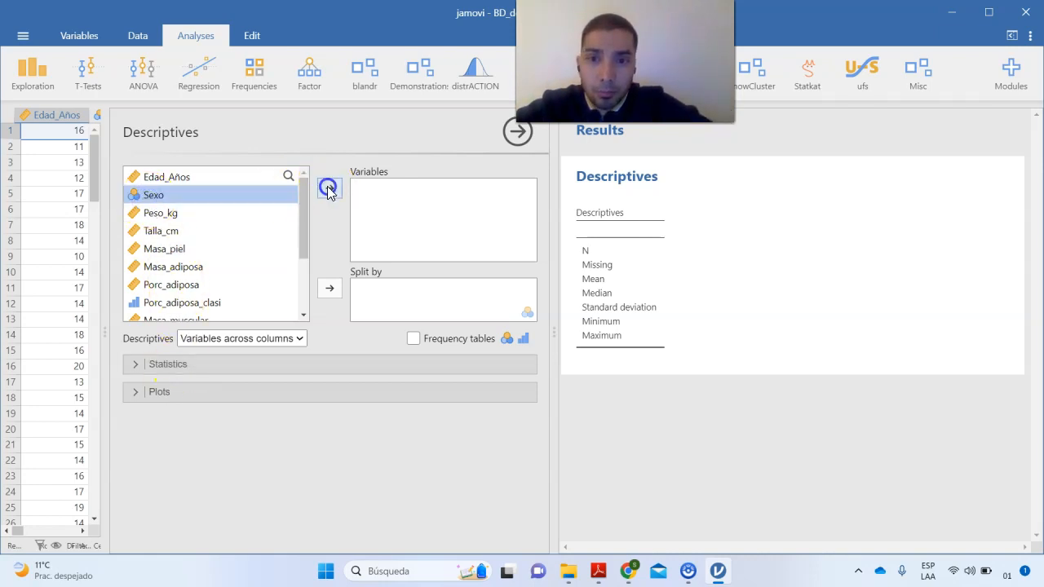
{"action": "left_click", "coordinate": [413, 339]}
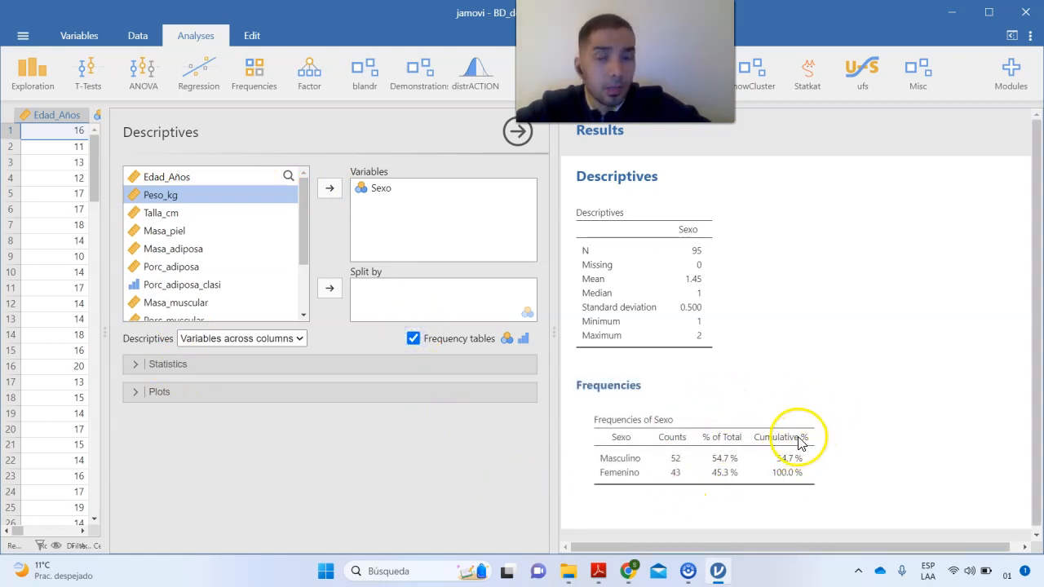
{"action": "left_click", "coordinate": [415, 338]}
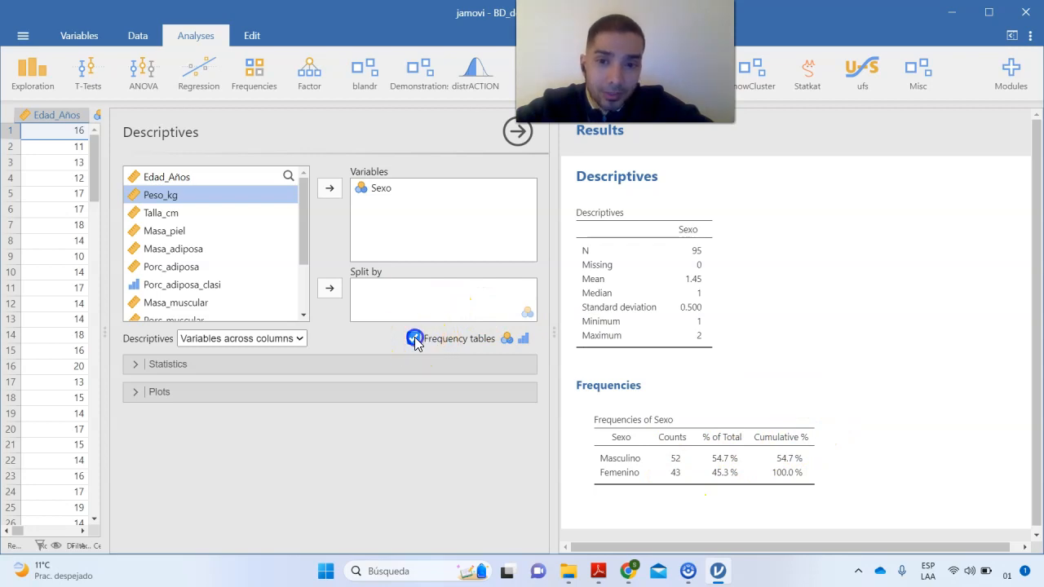
{"action": "left_click", "coordinate": [373, 187]}
{"action": "left_click", "coordinate": [330, 187]}
- Add Edad_Años to the analysed variables, keep frequency tables disabled, and expand the available statistics options
{"action": "left_click", "coordinate": [162, 182]}
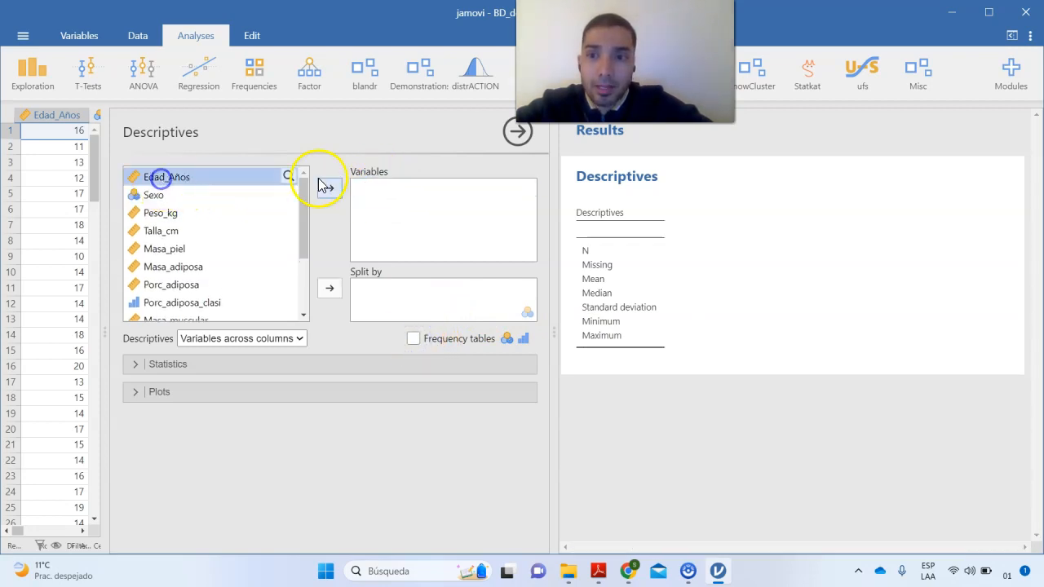
{"action": "left_click", "coordinate": [330, 187]}
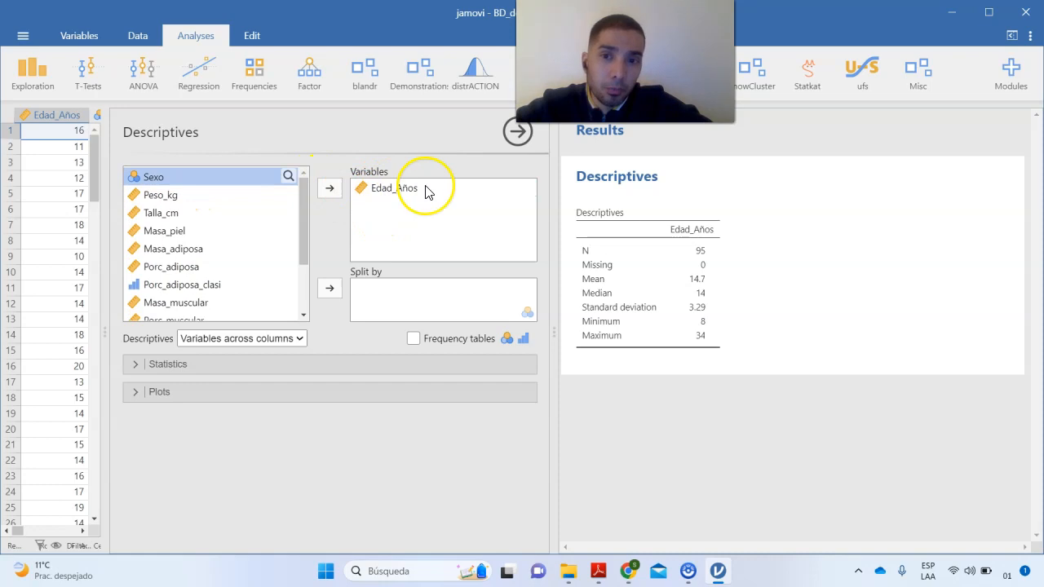
{"action": "left_click", "coordinate": [413, 339]}
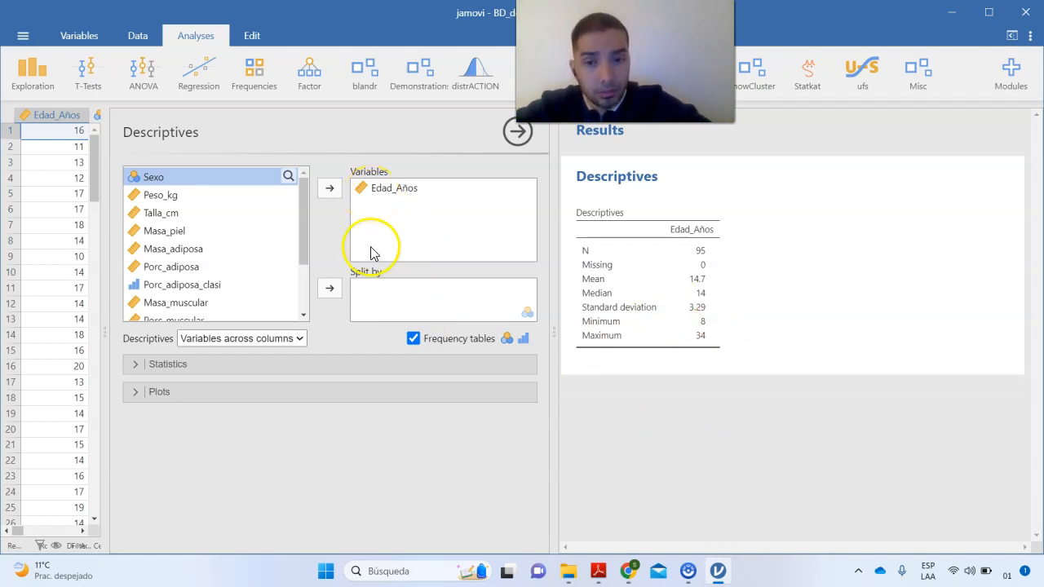
{"action": "left_click", "coordinate": [413, 339]}
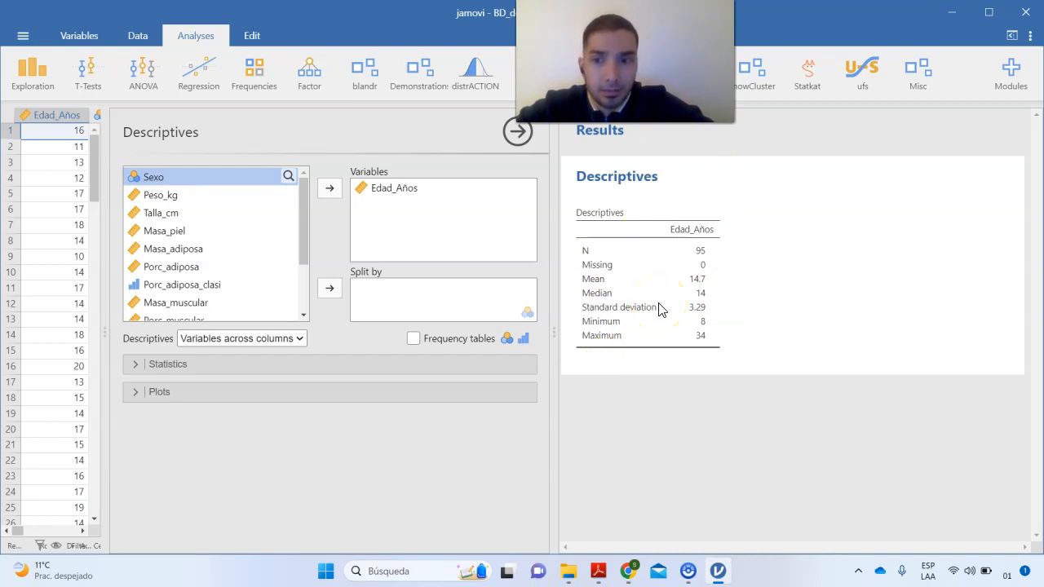
{"action": "left_click", "coordinate": [135, 365]}
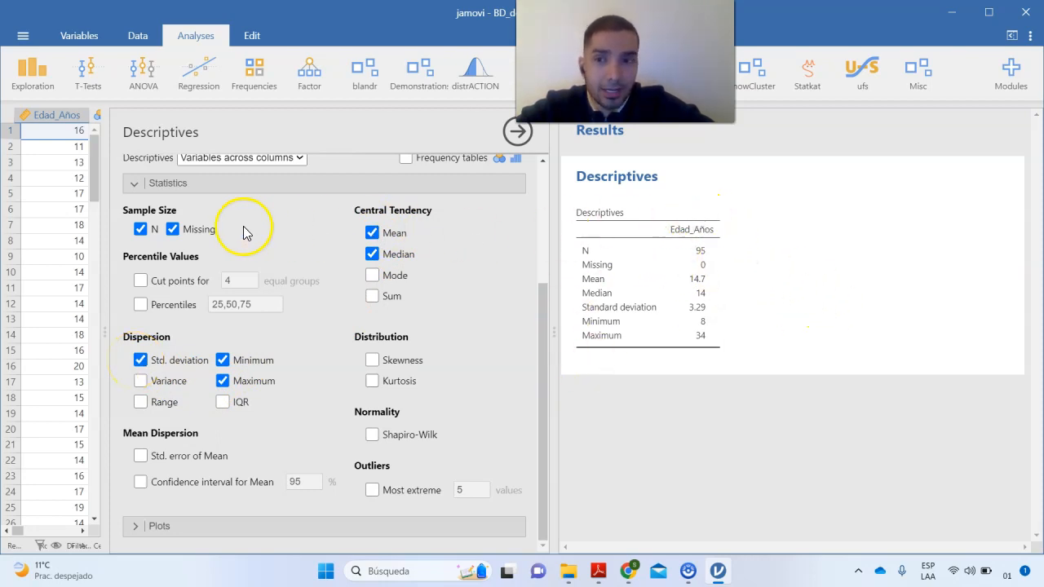
- Try excluding N, the mean and the missing count from the Edad_Años table one at a time, restoring each
{"action": "left_click", "coordinate": [140, 230]}
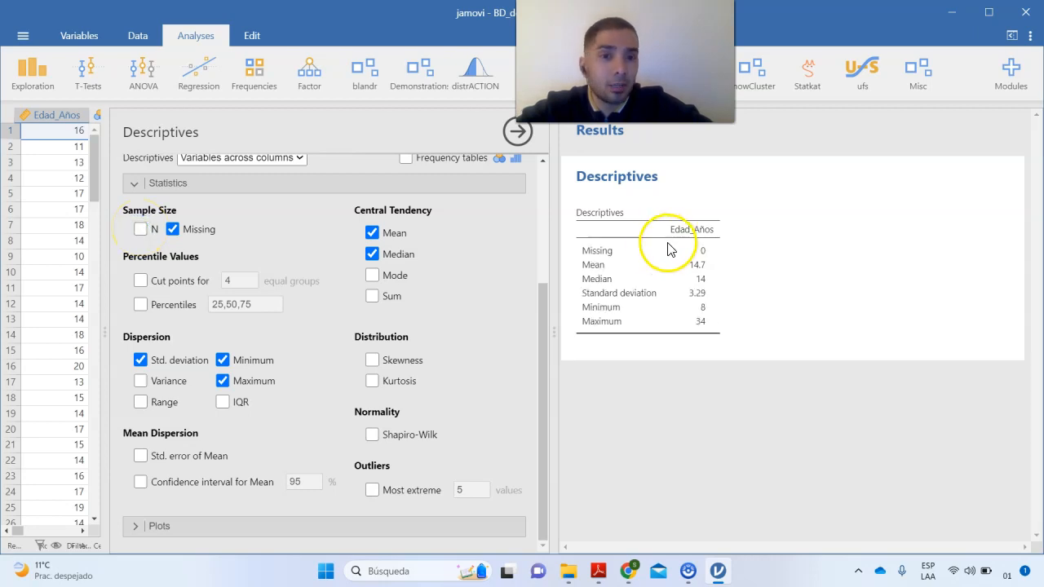
{"action": "left_click", "coordinate": [142, 231]}
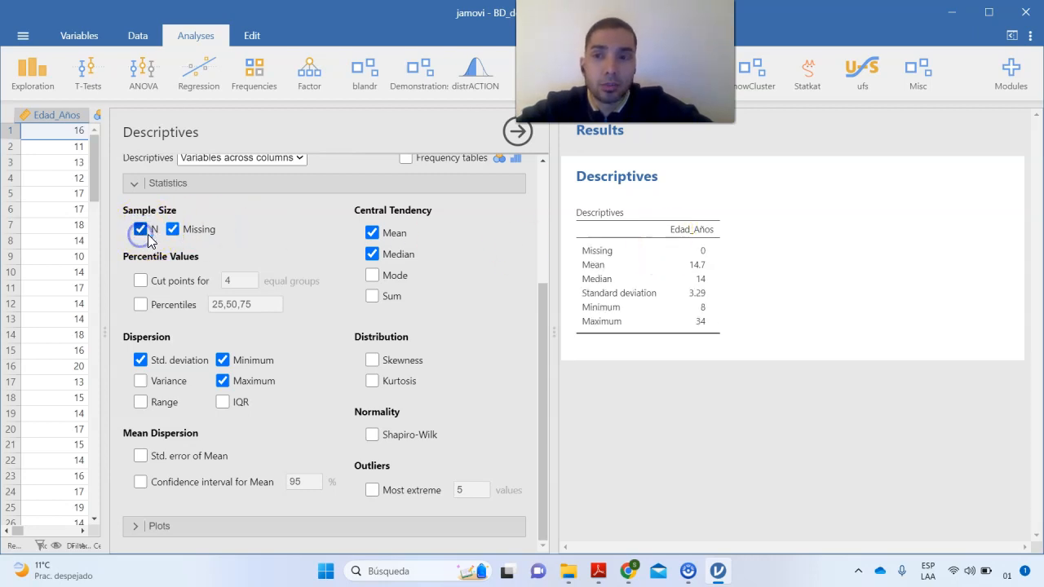
{"action": "left_click", "coordinate": [372, 234]}
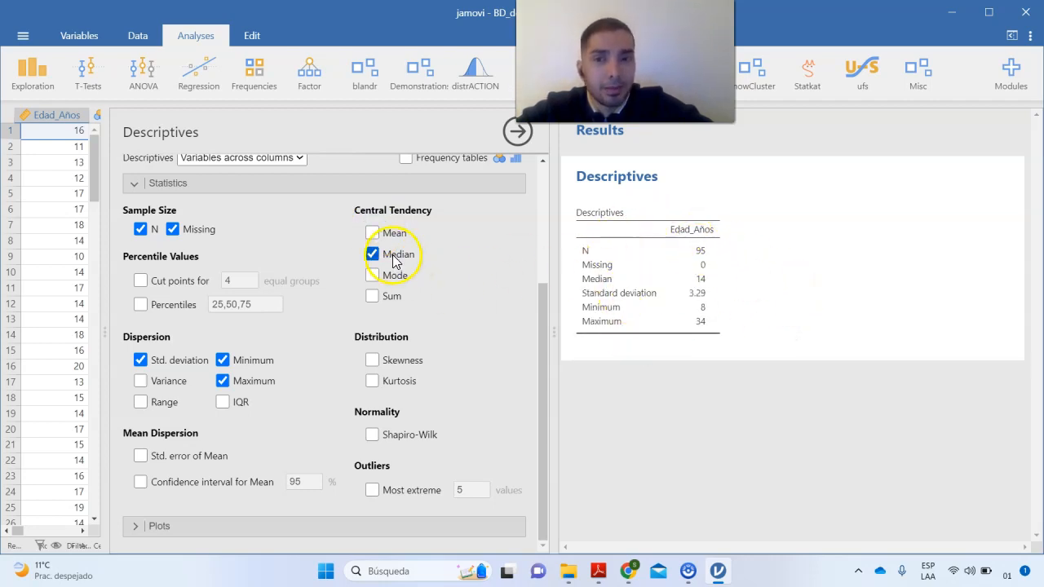
{"action": "left_click", "coordinate": [372, 232]}
{"action": "left_click", "coordinate": [172, 229]}
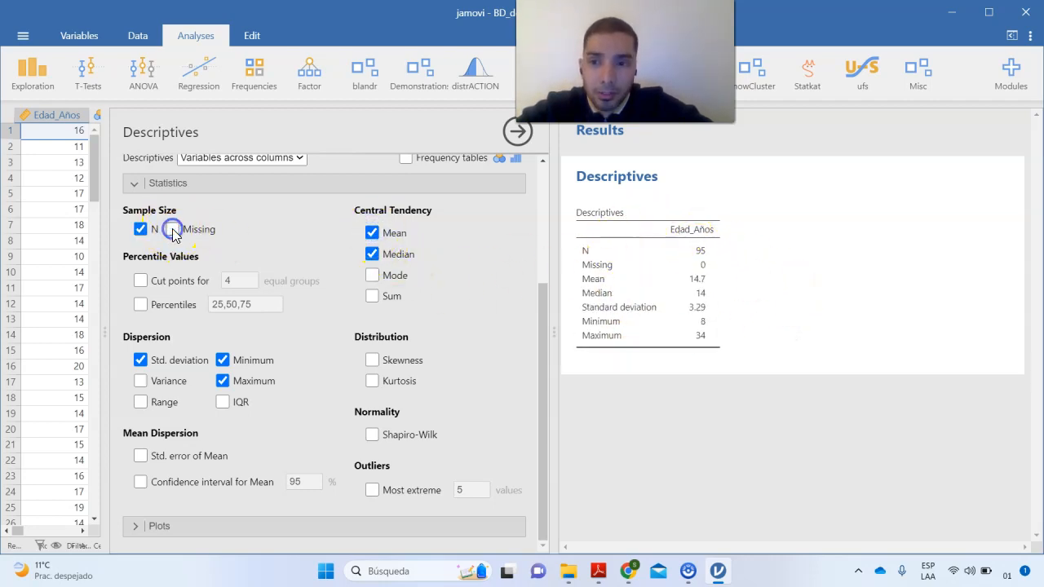
{"action": "left_click", "coordinate": [176, 229]}
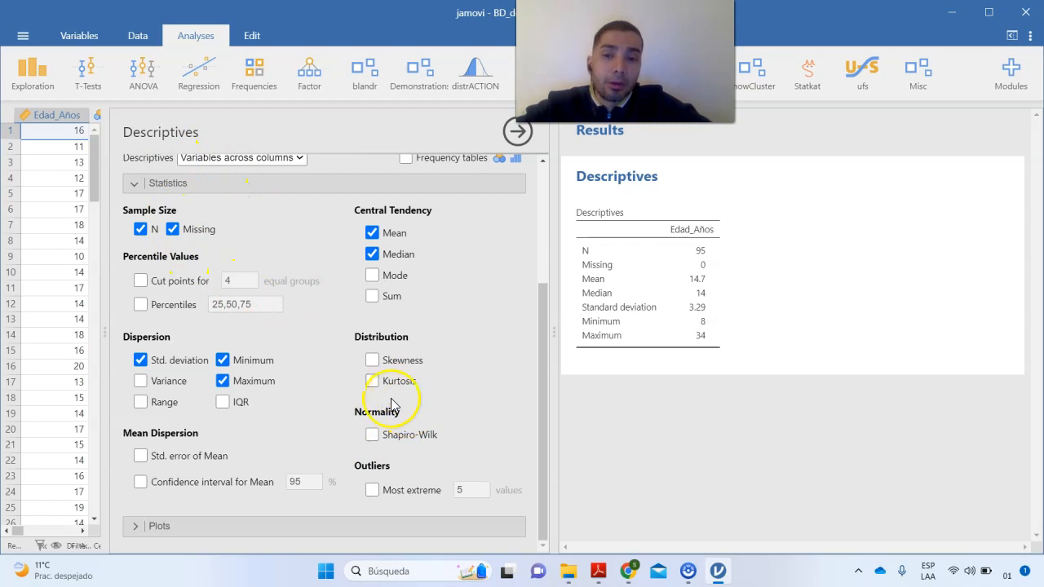
- Add the Shapiro-Wilk normality test and the 25, 50 and 75 percentiles to the Edad_Años descriptives
{"action": "left_click", "coordinate": [371, 436]}
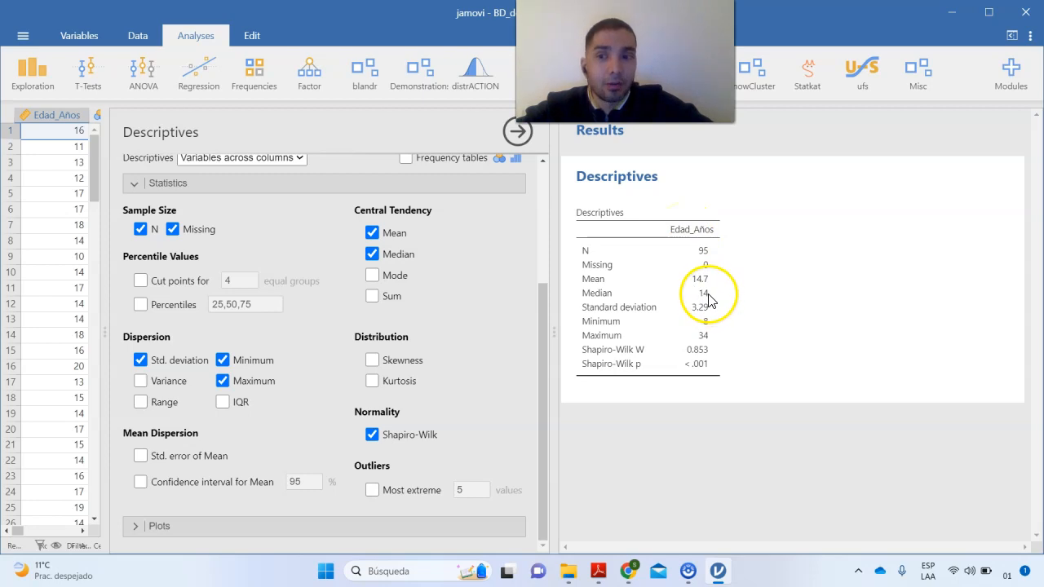
{"action": "left_click", "coordinate": [143, 305]}
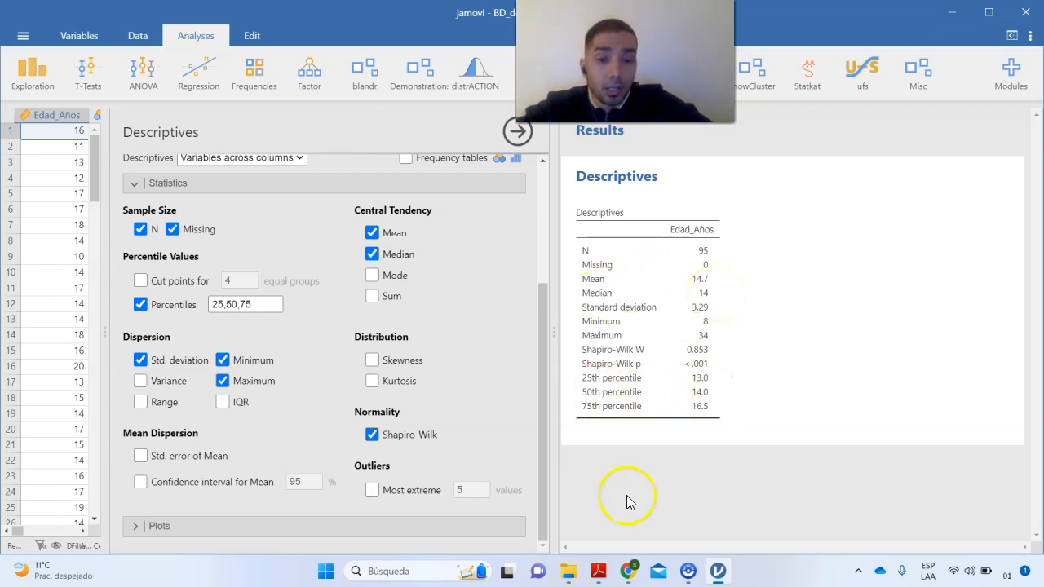
- Switch to the (BMJ) Cuanti_Cuali PDF and highlight "median, IQR" in the "Number of women per tola" row
{"action": "mouse_move", "coordinate": [599, 569]}
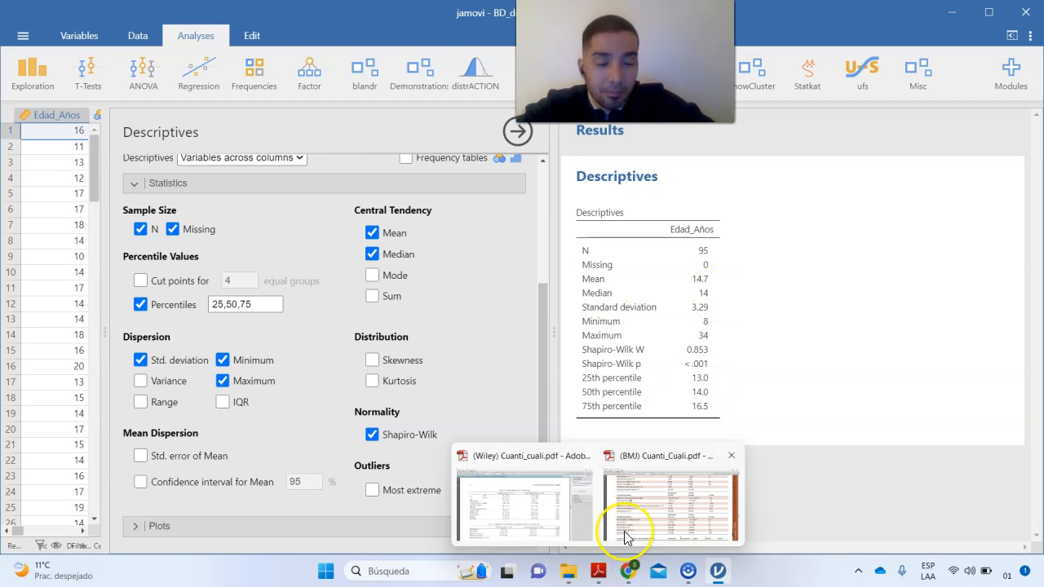
{"action": "left_click", "coordinate": [673, 493]}
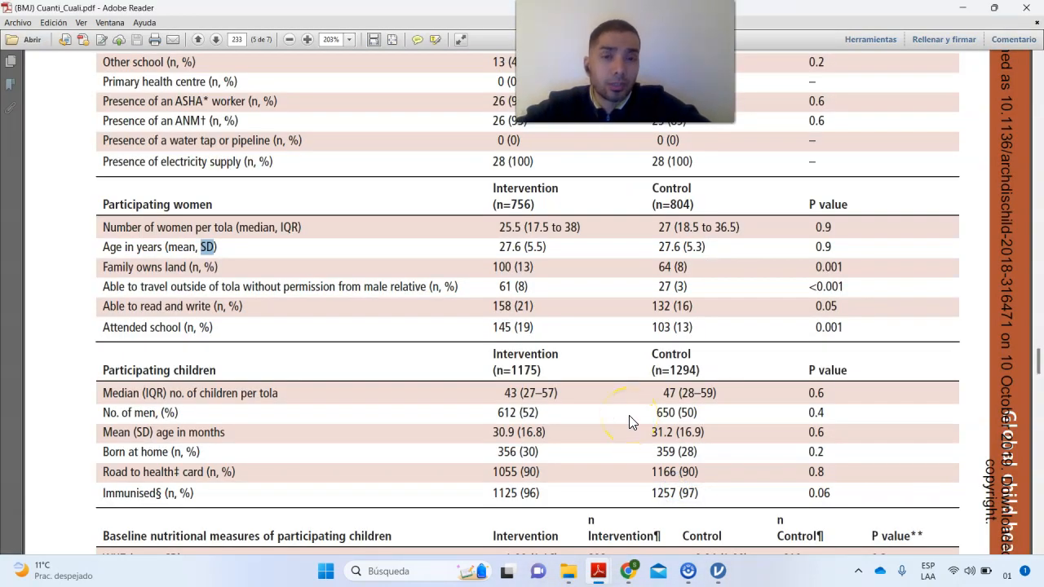
{"action": "left_click", "coordinate": [317, 248]}
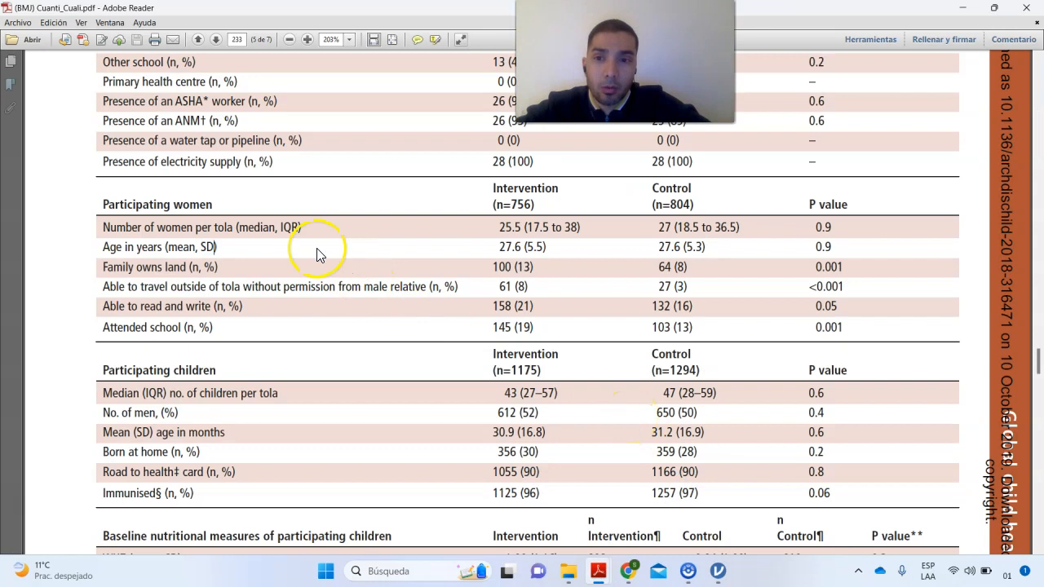
{"action": "left_click_drag", "start_coordinate": [240, 231], "coordinate": [290, 233]}
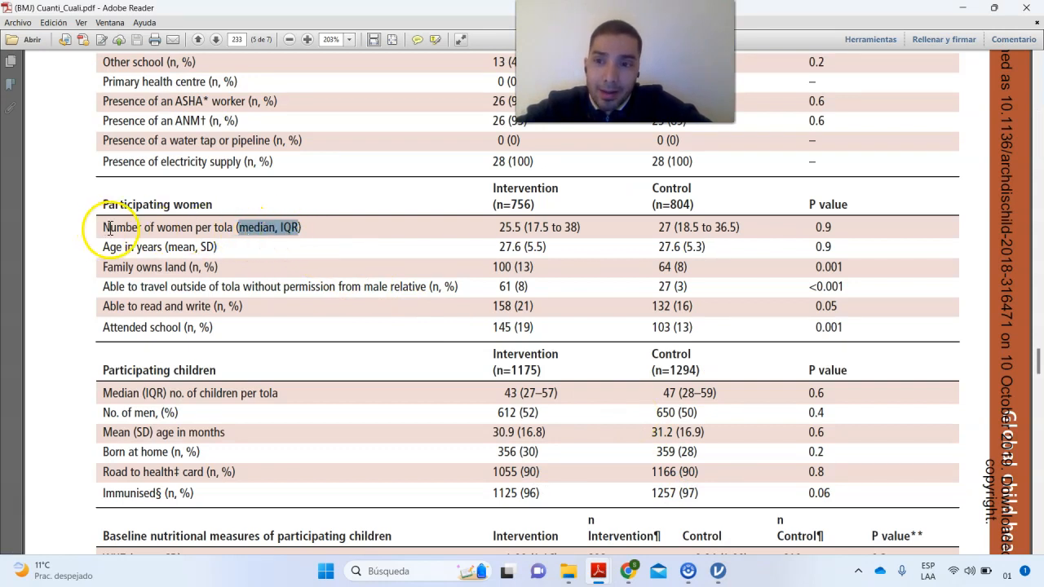
{"action": "left_click_drag", "start_coordinate": [104, 228], "coordinate": [301, 228]}
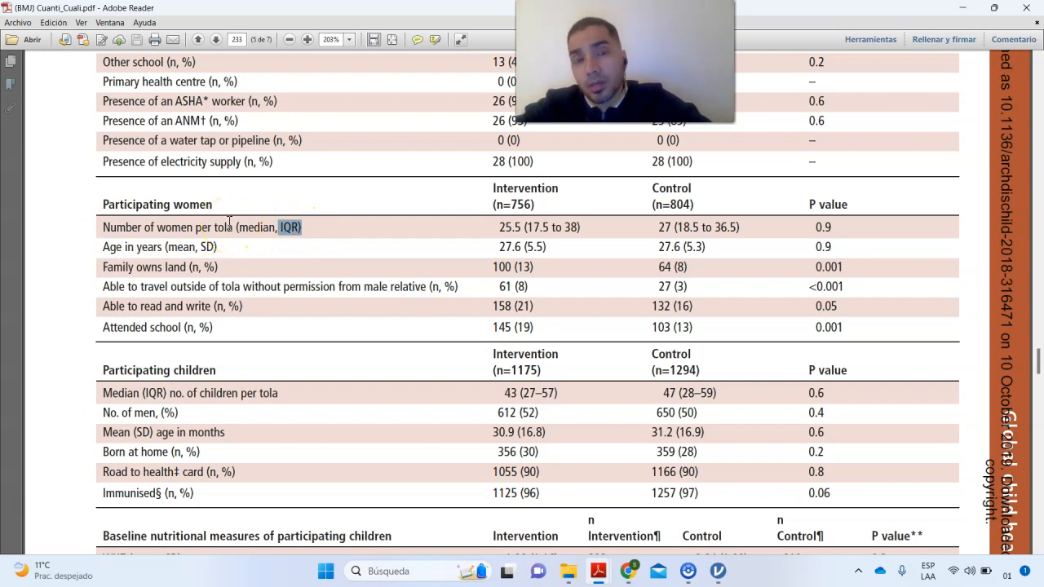
{"action": "left_click_drag", "start_coordinate": [235, 228], "coordinate": [296, 229]}
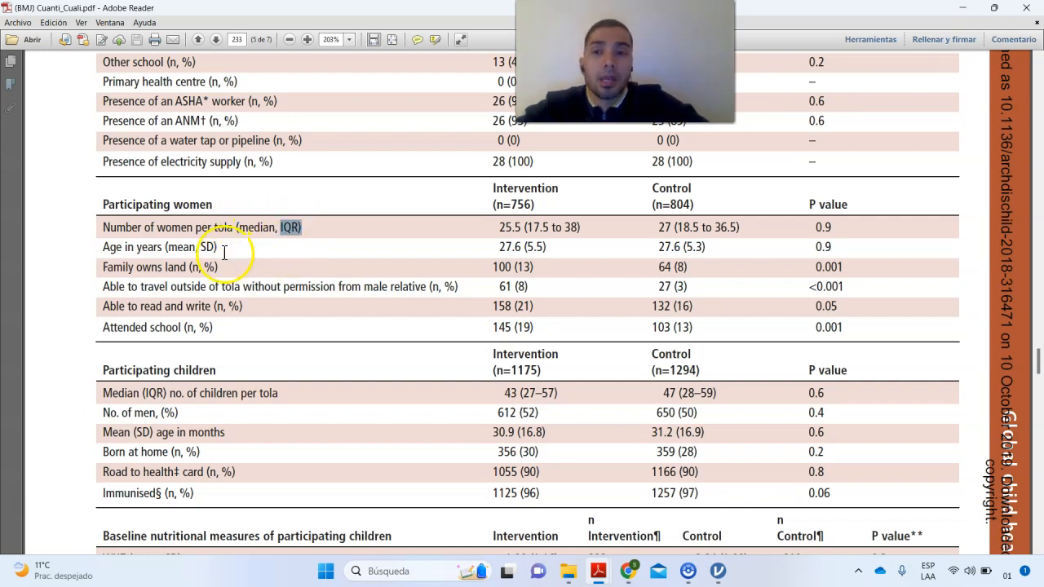
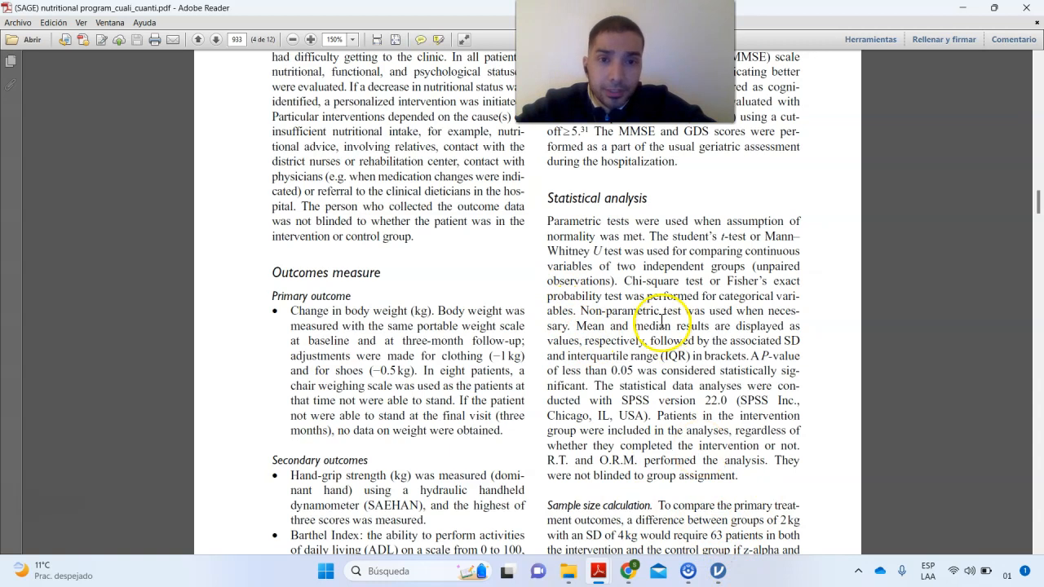
- Return to jamovi and add Peso_kg, Talla_cm, Masa_piel, Masa_adiposa and Porc_adiposa to the descriptives
{"action": "left_click", "coordinate": [709, 573]}
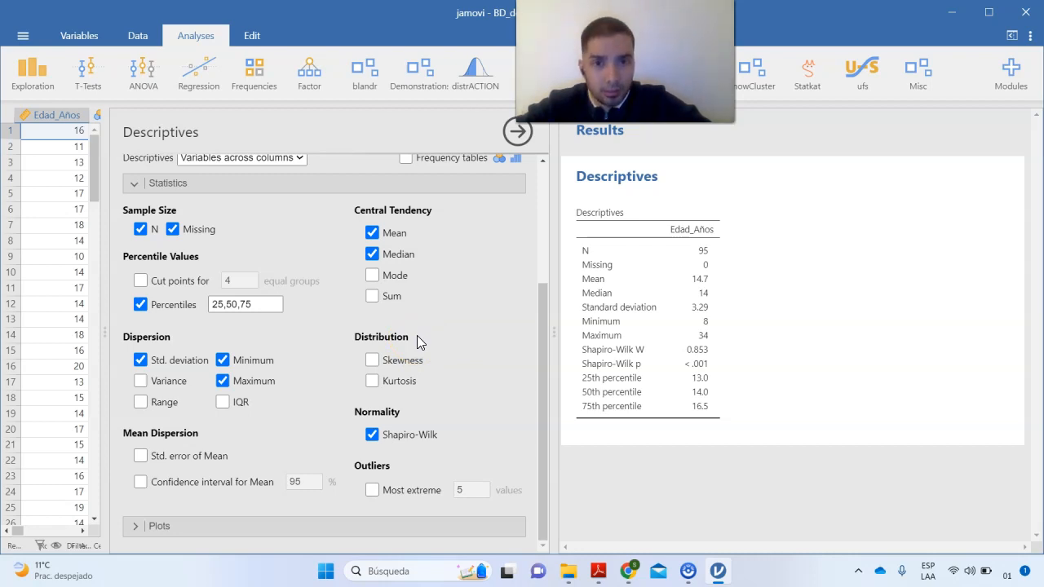
{"action": "scroll", "coordinate": [417, 335], "scroll_direction": "up", "scroll_amount": 3}
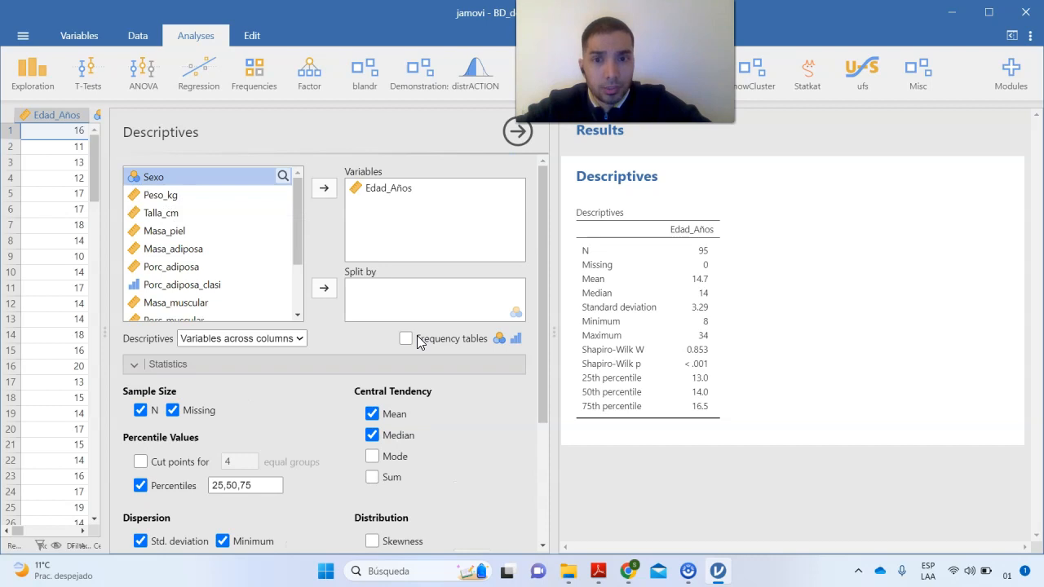
{"action": "left_click", "coordinate": [162, 196]}
{"action": "left_click", "coordinate": [321, 190]}
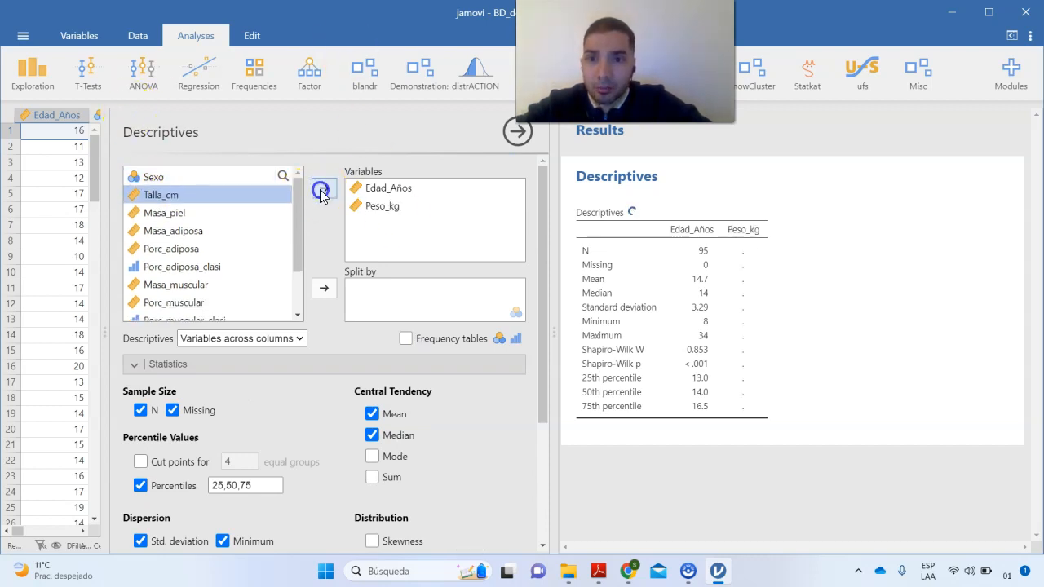
{"action": "left_click", "coordinate": [321, 190]}
{"action": "left_click", "coordinate": [324, 189]}
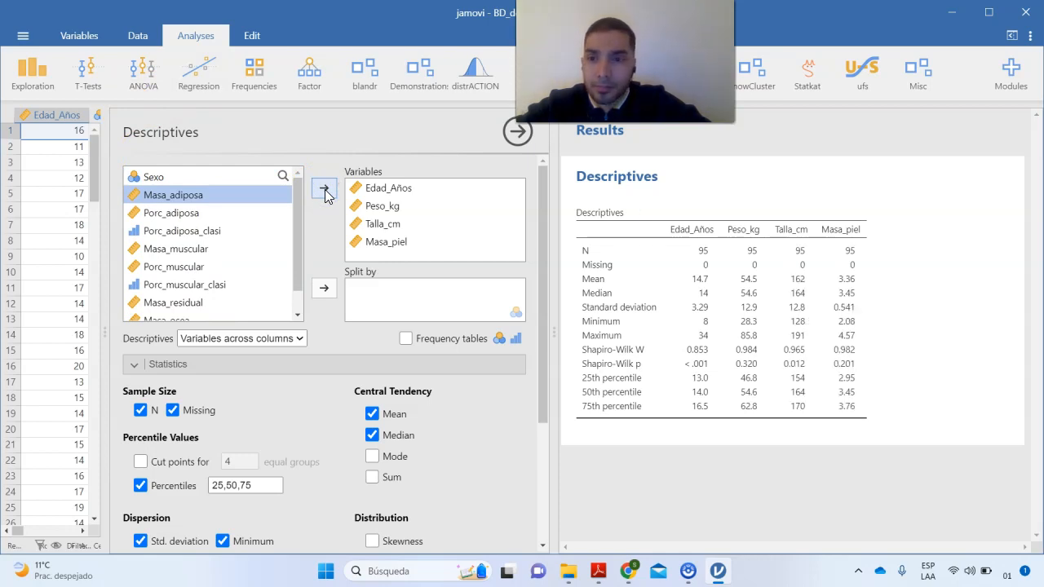
{"action": "left_click", "coordinate": [325, 189]}
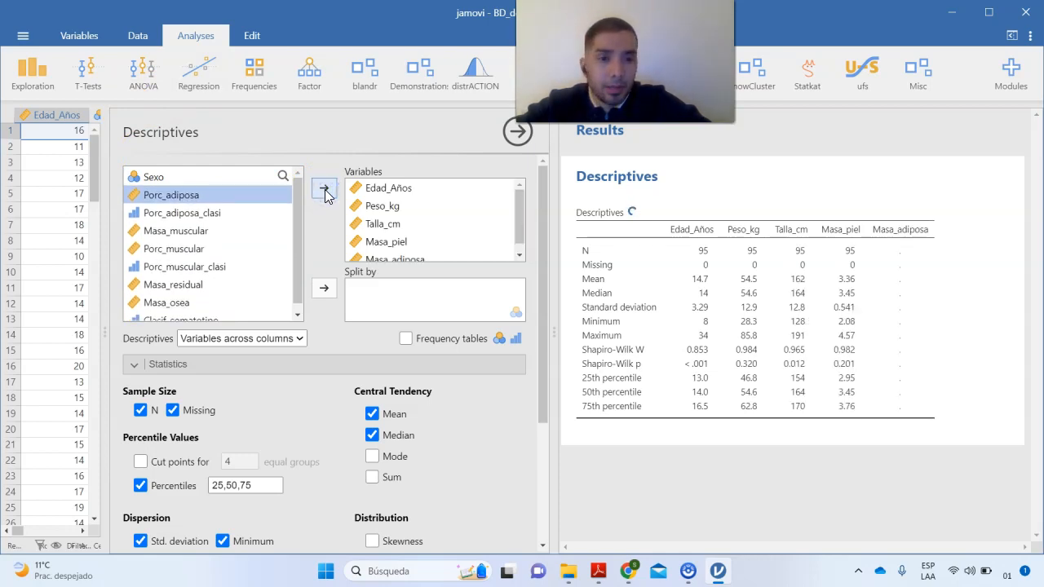
{"action": "left_click", "coordinate": [325, 191]}
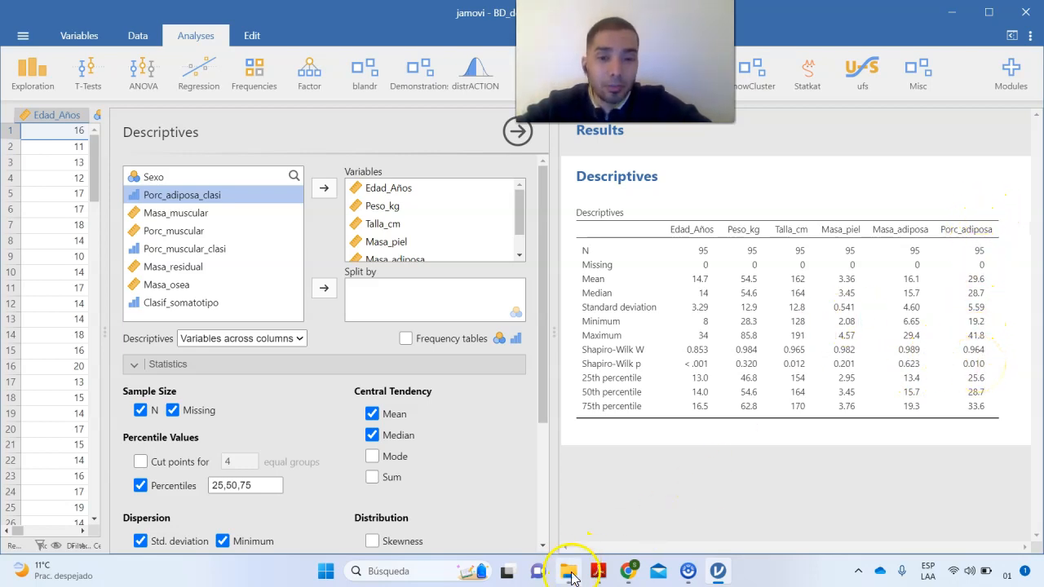
- Compare how the (BMJ) and (Wiley) article tables report quantitative variables, and return to the jamovi descriptives
{"action": "mouse_move", "coordinate": [605, 561]}
{"action": "left_click", "coordinate": [616, 510]}
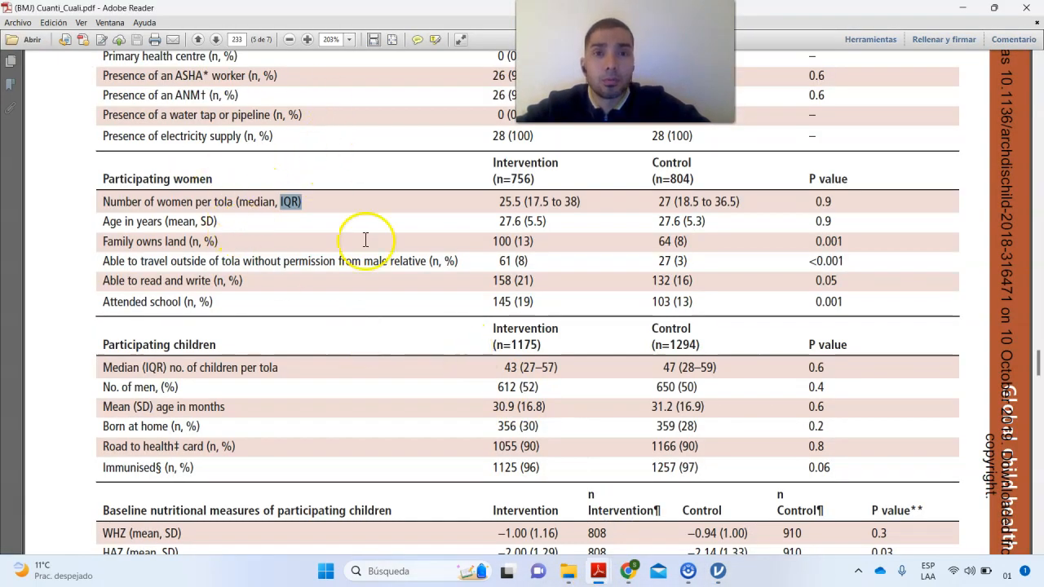
{"action": "mouse_move", "coordinate": [597, 569]}
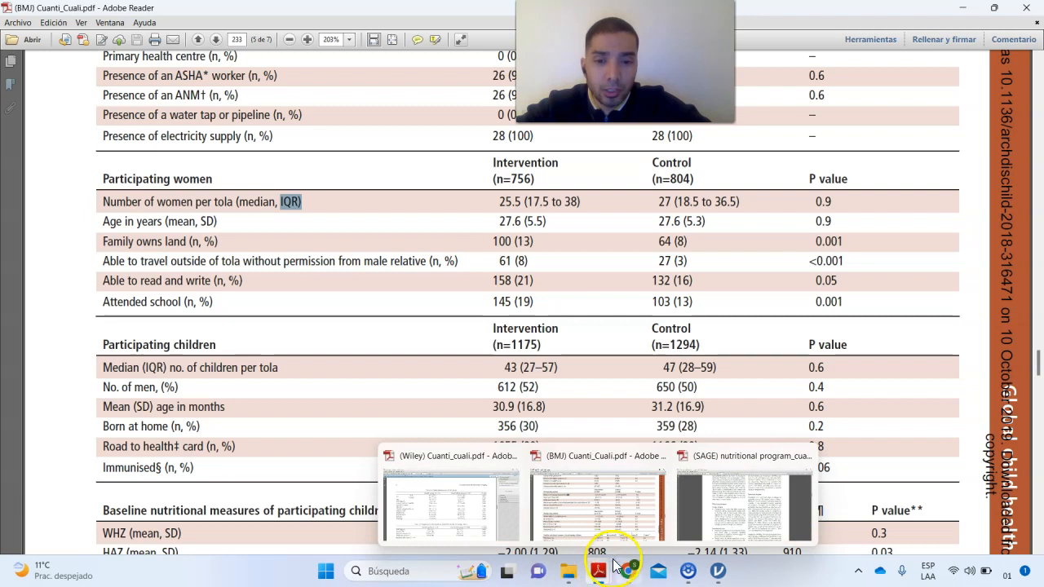
{"action": "left_click", "coordinate": [470, 514]}
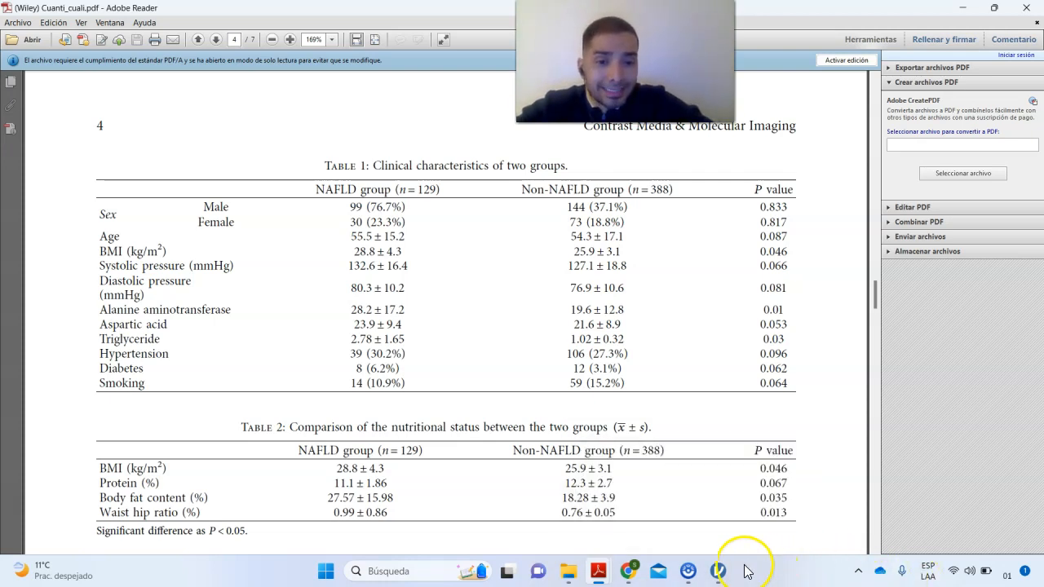
{"action": "left_click", "coordinate": [718, 571]}
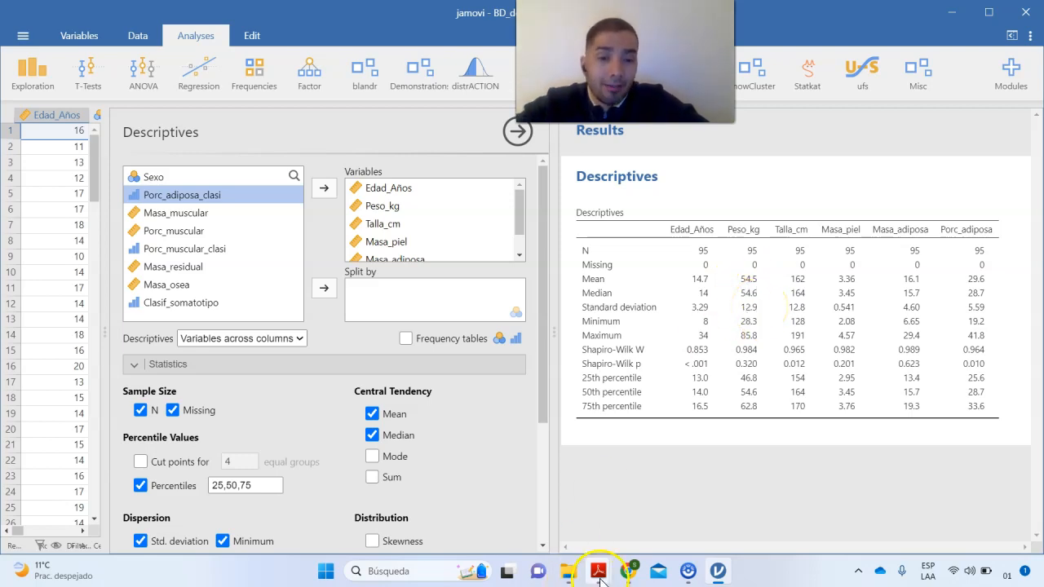
- Try the mode and the variance as additional statistics in the descriptives table
{"action": "mouse_move", "coordinate": [600, 569]}
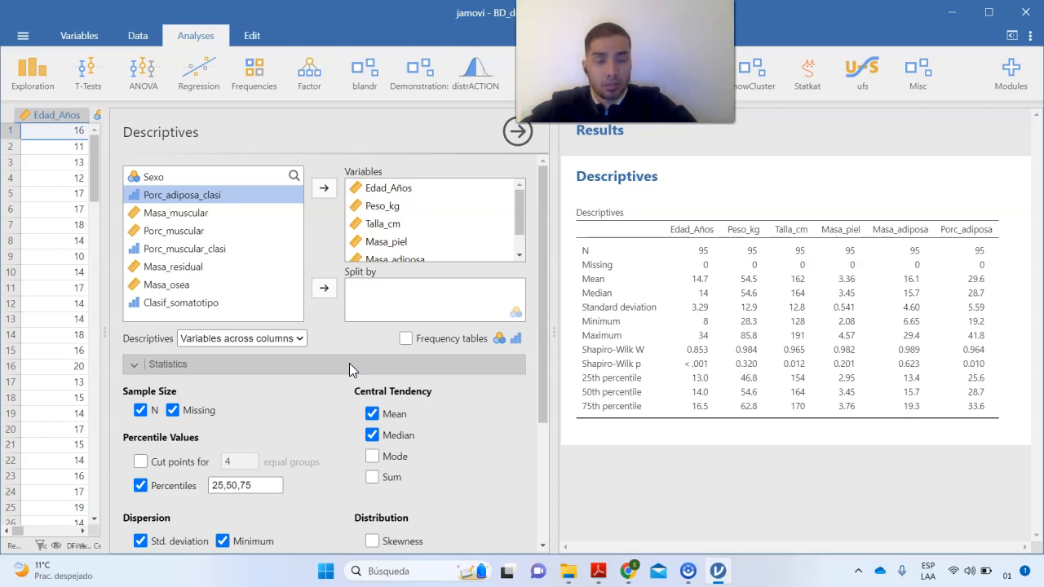
{"action": "scroll", "coordinate": [349, 363], "scroll_direction": "down", "scroll_amount": 3}
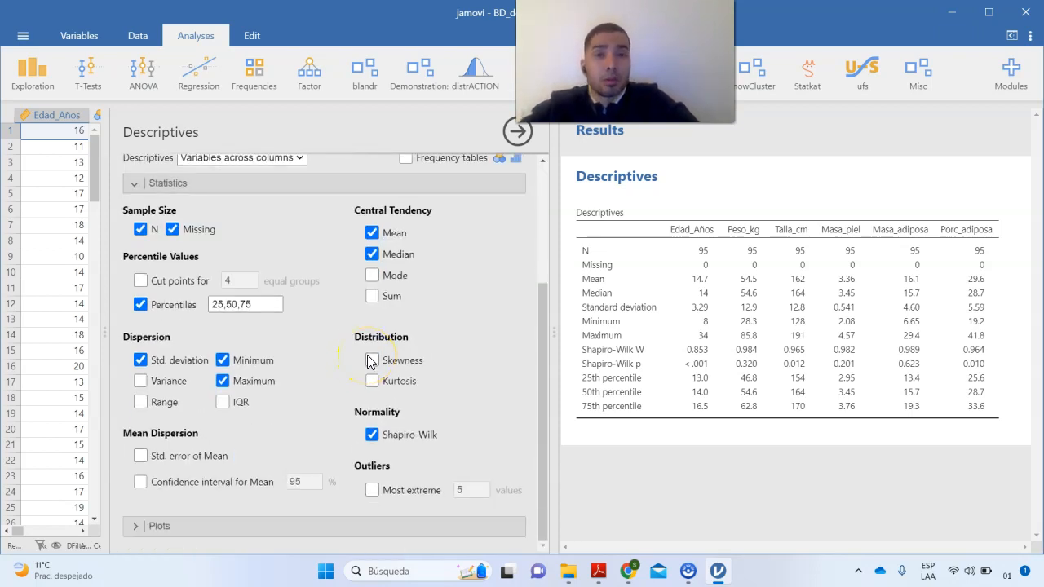
{"action": "left_click", "coordinate": [372, 279]}
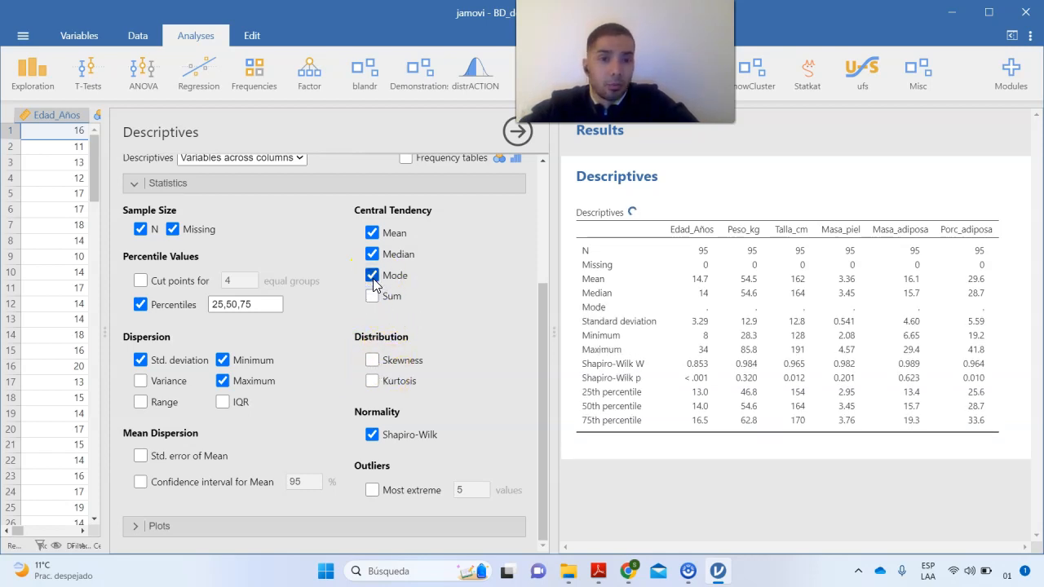
{"action": "left_click", "coordinate": [373, 277]}
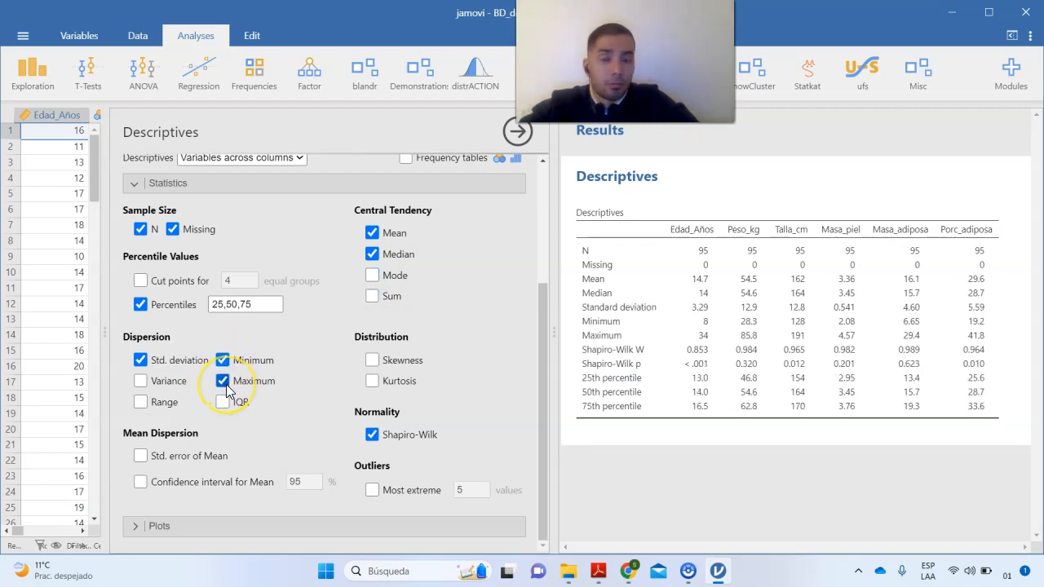
{"action": "left_click", "coordinate": [141, 381]}
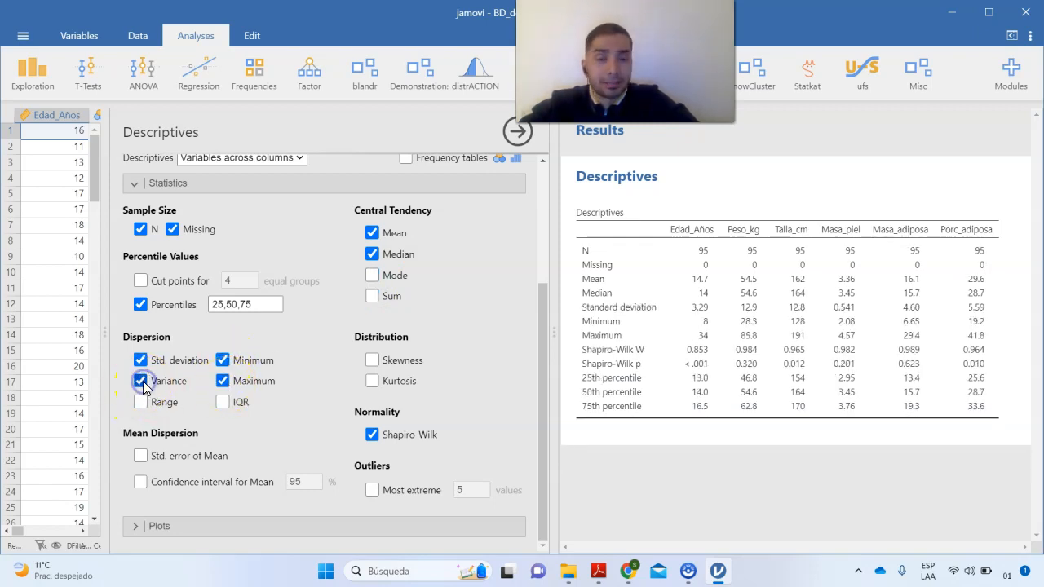
{"action": "left_click", "coordinate": [141, 381]}
- Add the range to the dispersion statistics of the descriptives
{"action": "left_click", "coordinate": [142, 403]}
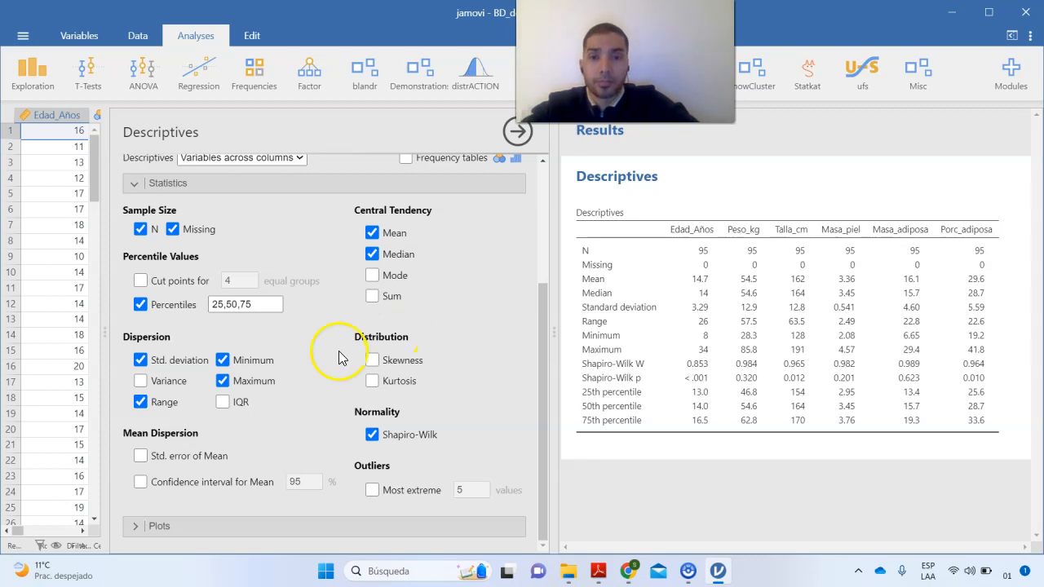
{"action": "scroll", "coordinate": [457, 261], "scroll_direction": "up", "scroll_amount": 3}
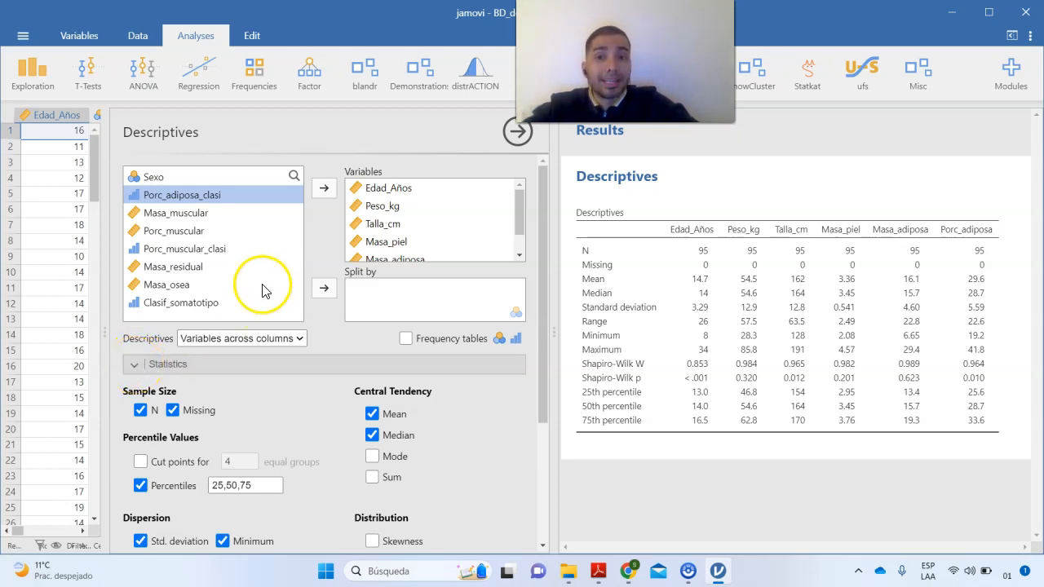
- Remove Porc_adiposa, Masa_adiposa, Masa_piel, Talla_cm and Peso_kg from the analysed variables, keeping only Edad_Años
{"action": "scroll", "coordinate": [415, 245], "scroll_direction": "down", "scroll_amount": 2}
{"action": "left_click", "coordinate": [411, 251]}
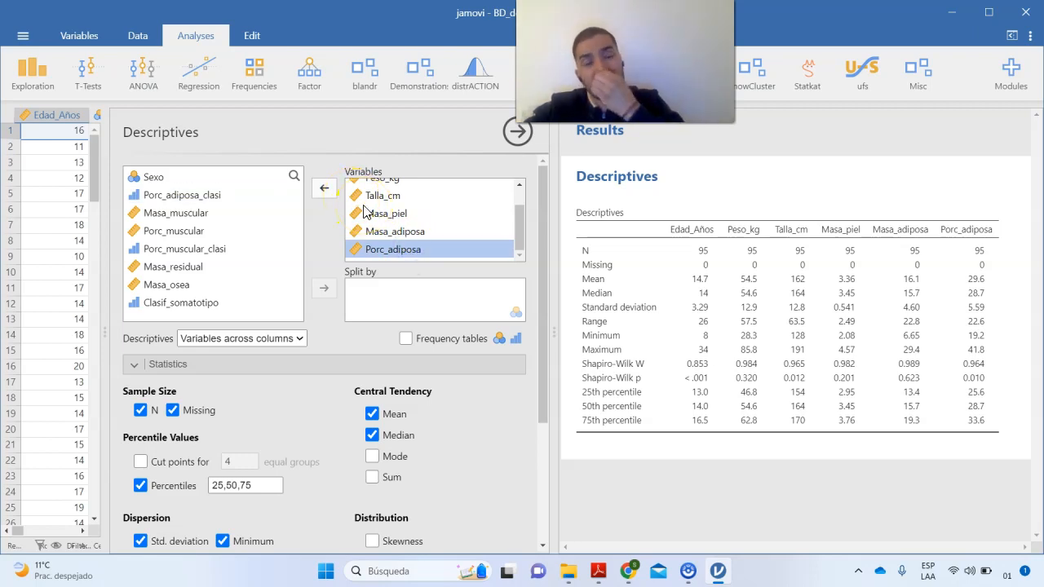
{"action": "left_click", "coordinate": [329, 187]}
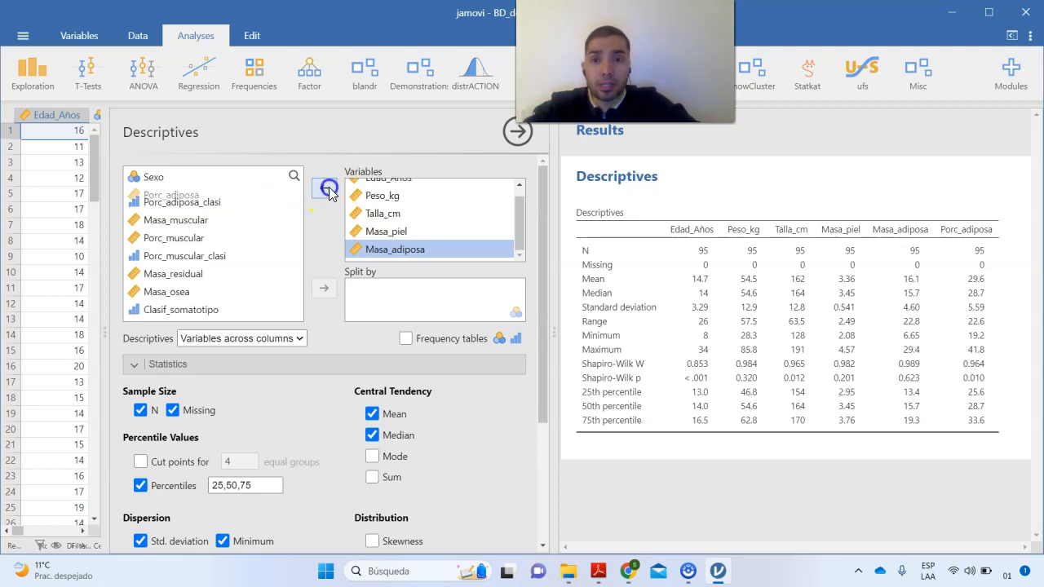
{"action": "left_click", "coordinate": [328, 187]}
{"action": "left_click", "coordinate": [329, 187]}
{"action": "left_click", "coordinate": [328, 186]}
{"action": "left_click", "coordinate": [328, 187]}
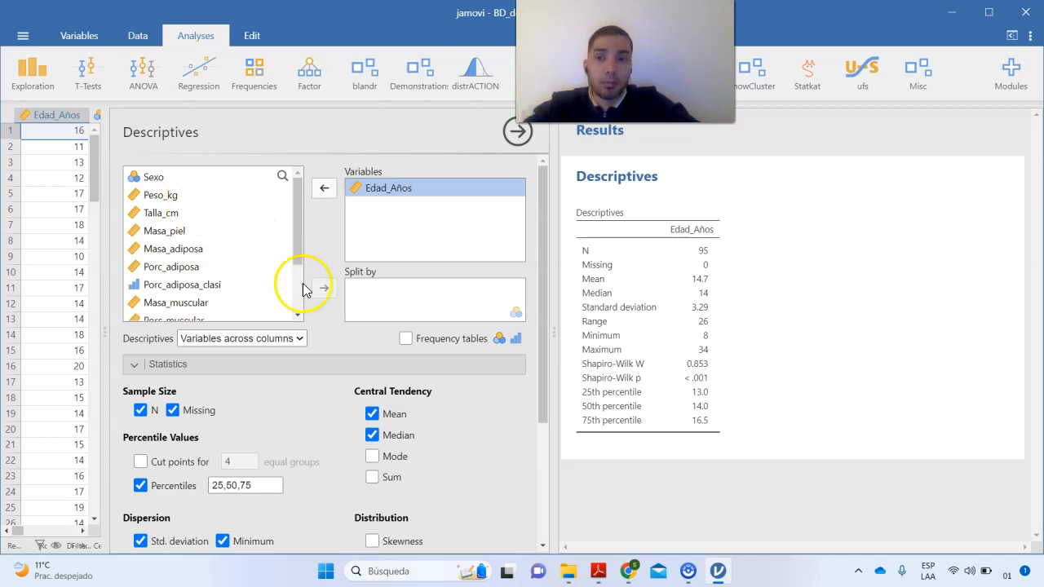
- Split the Edad_Años descriptives by Sexo, review the results by sex, and add Peso_kg to the variables
{"action": "left_click", "coordinate": [161, 181]}
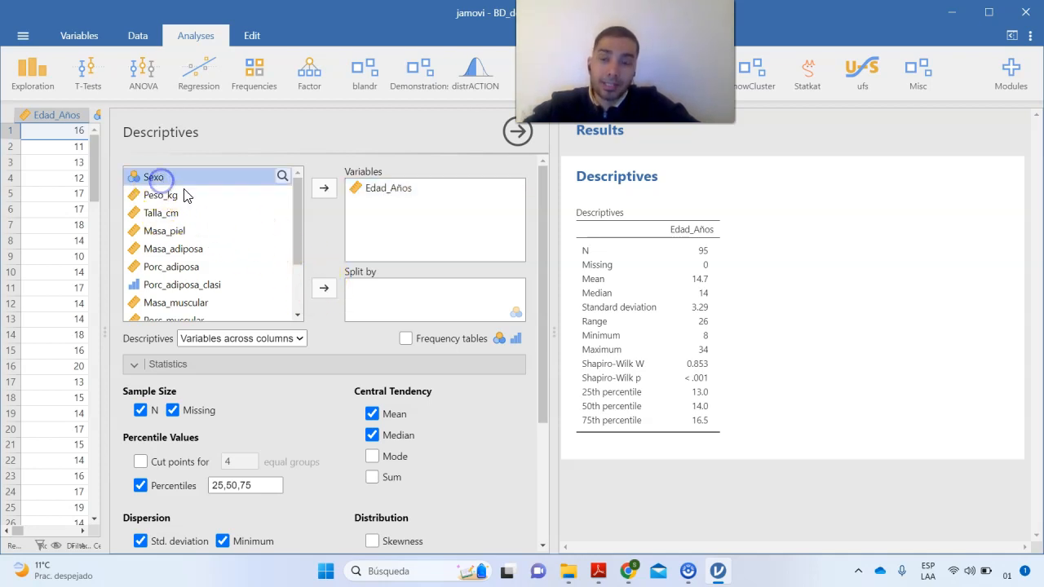
{"action": "left_click", "coordinate": [324, 289]}
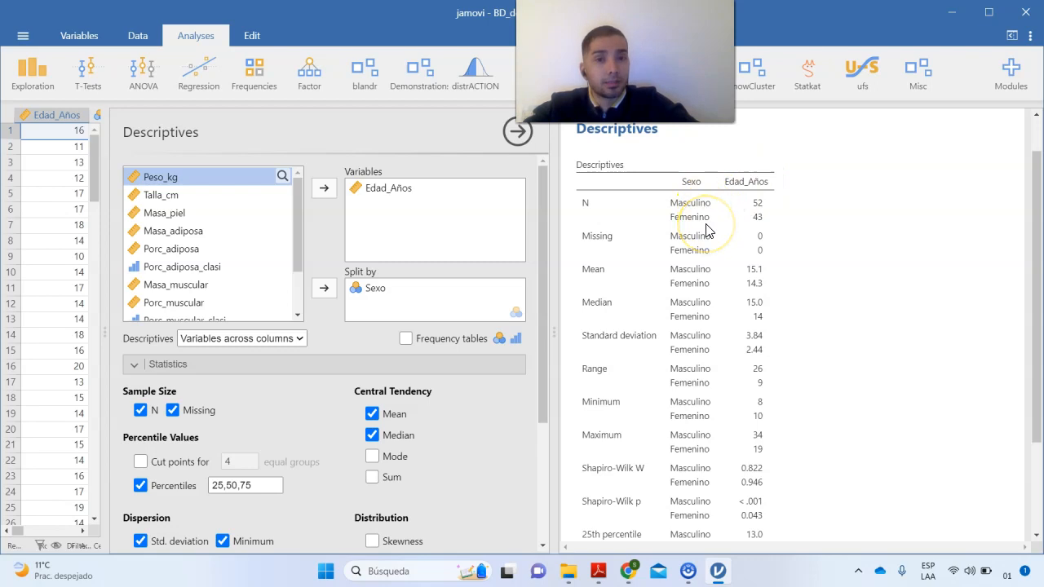
{"action": "scroll", "coordinate": [770, 361], "scroll_direction": "down", "scroll_amount": 3}
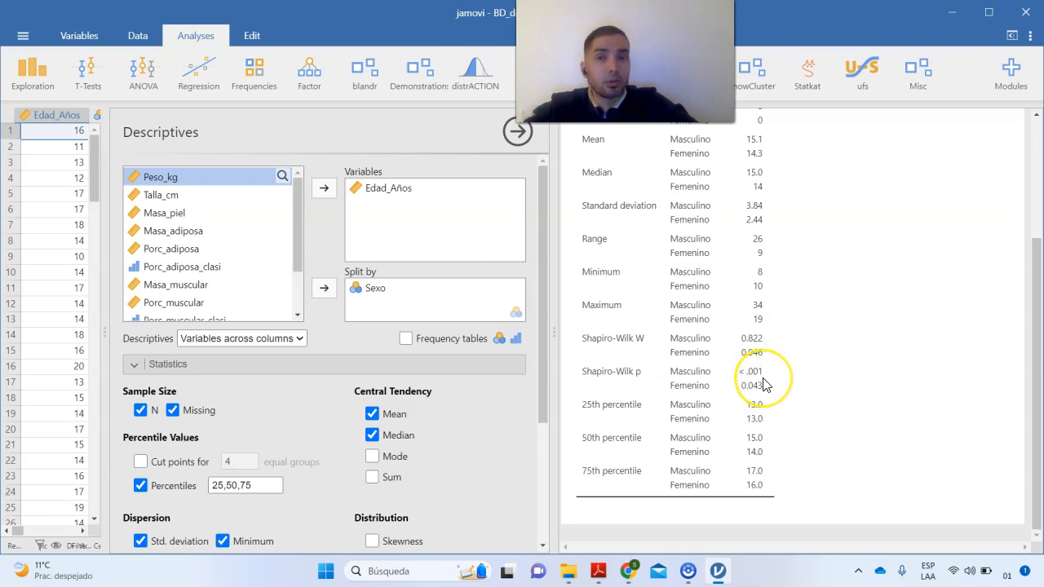
{"action": "left_click", "coordinate": [334, 196]}
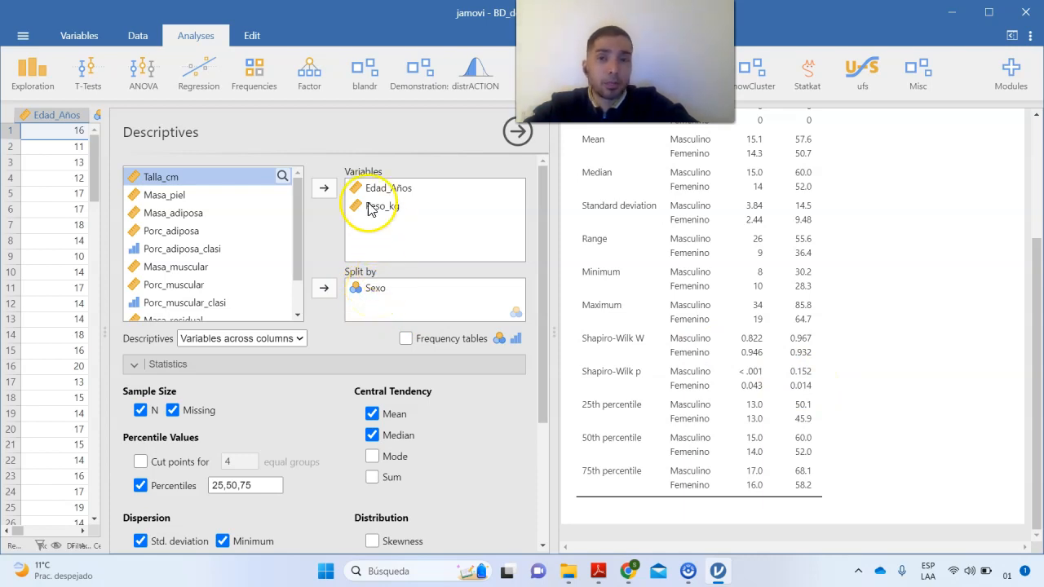
- Remove the Sexo split, collapse the statistics options, and take Peso_kg out of the analysed variables
{"action": "left_click", "coordinate": [377, 293]}
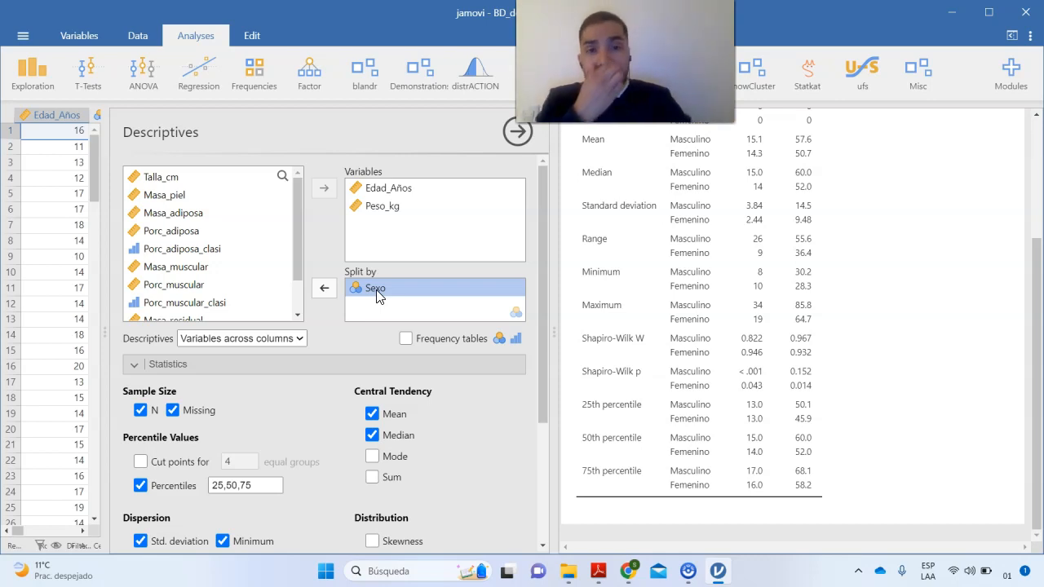
{"action": "left_click", "coordinate": [323, 290]}
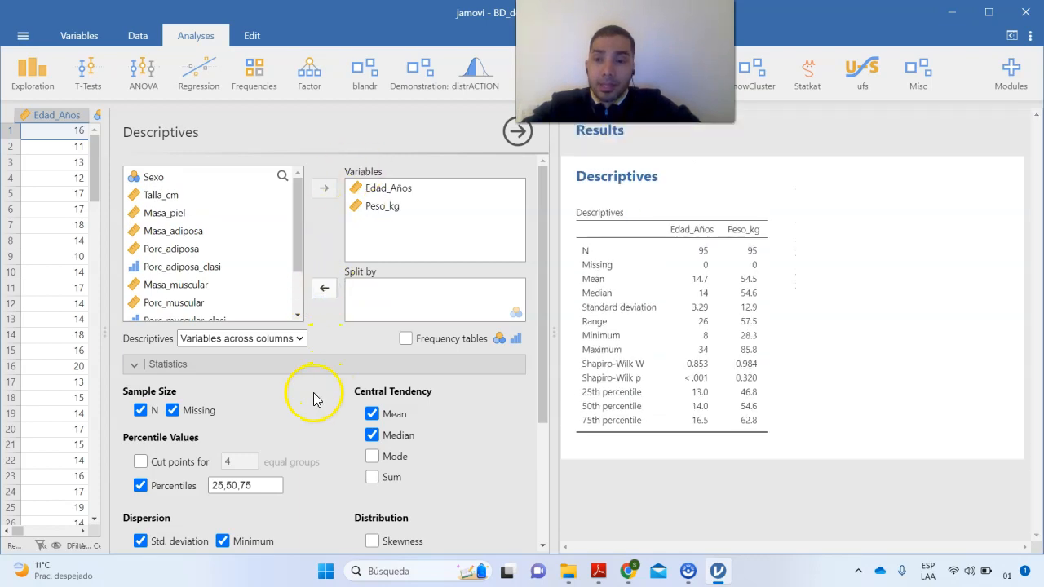
{"action": "scroll", "coordinate": [318, 399], "scroll_direction": "down", "scroll_amount": 3}
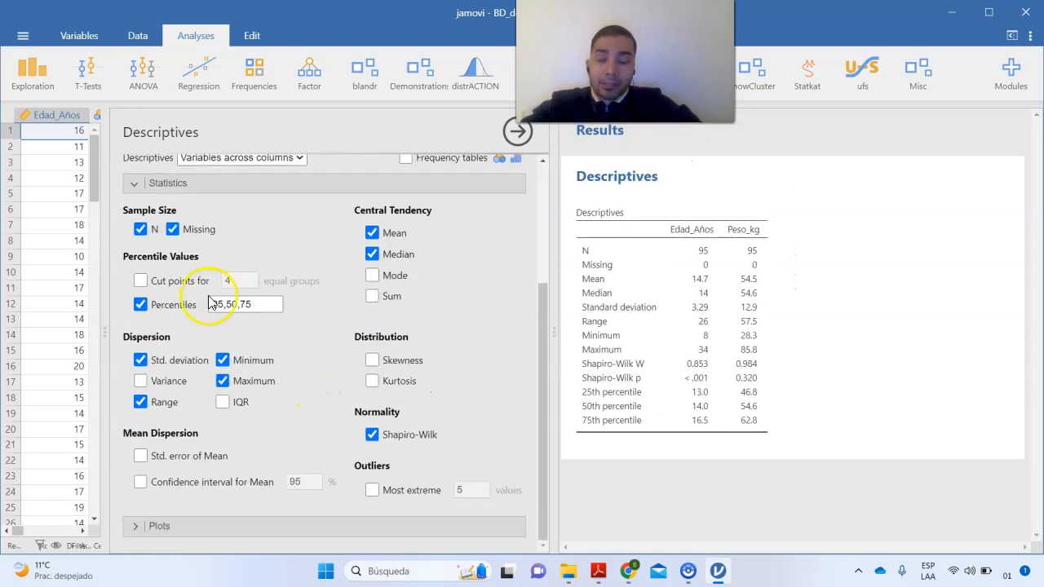
{"action": "left_click", "coordinate": [137, 187]}
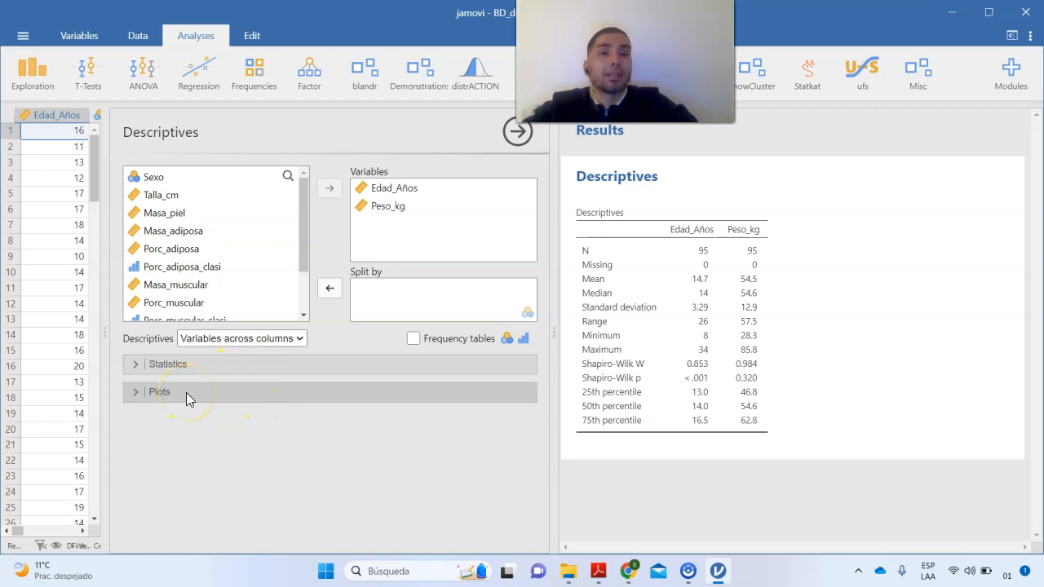
{"action": "left_click", "coordinate": [382, 206]}
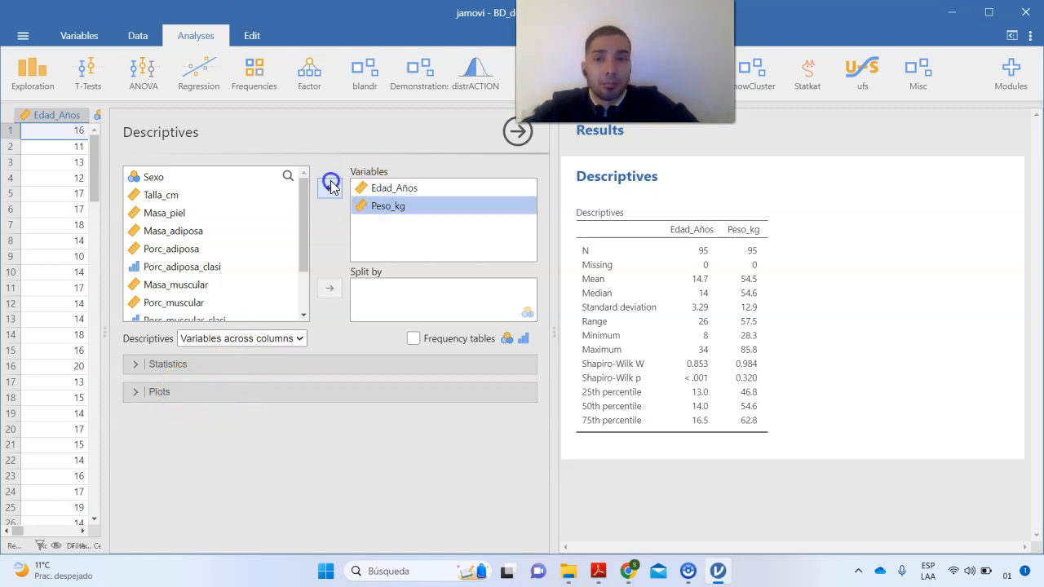
{"action": "left_click", "coordinate": [331, 187]}
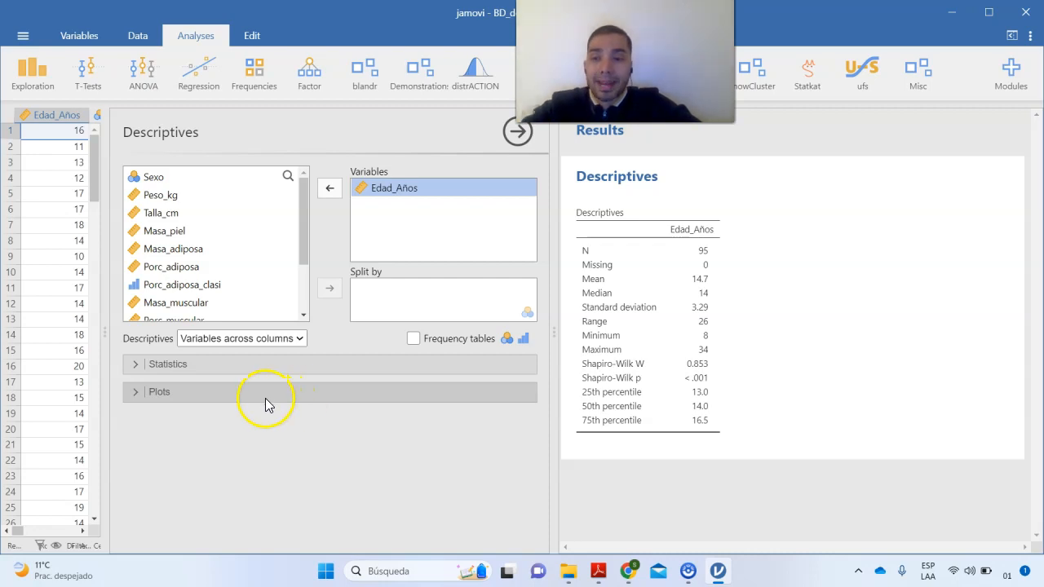
- Try a histogram with a density curve for Edad_Años, and remove both from the plots
{"action": "left_click", "coordinate": [240, 393]}
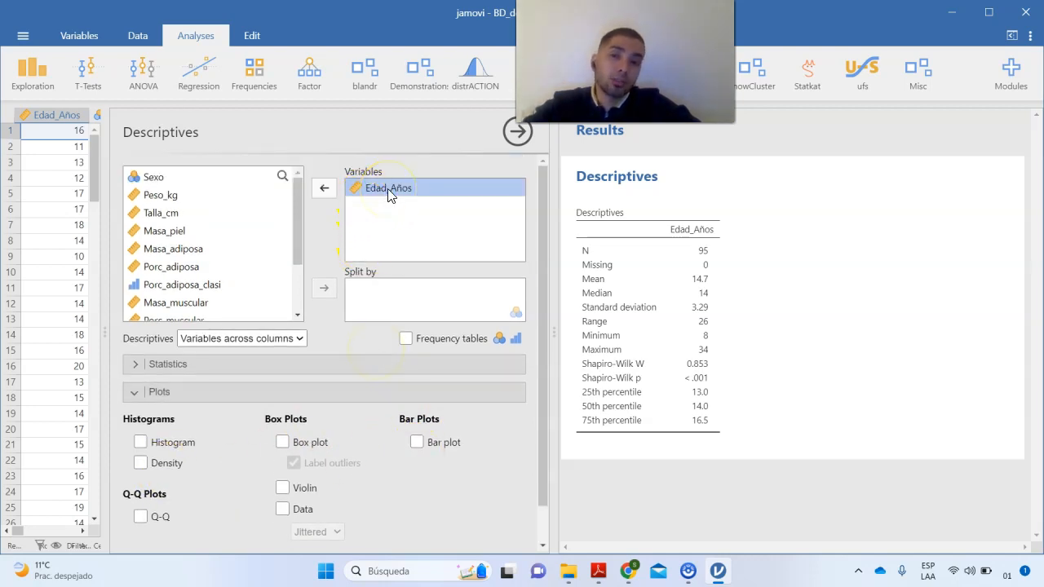
{"action": "left_click", "coordinate": [141, 442]}
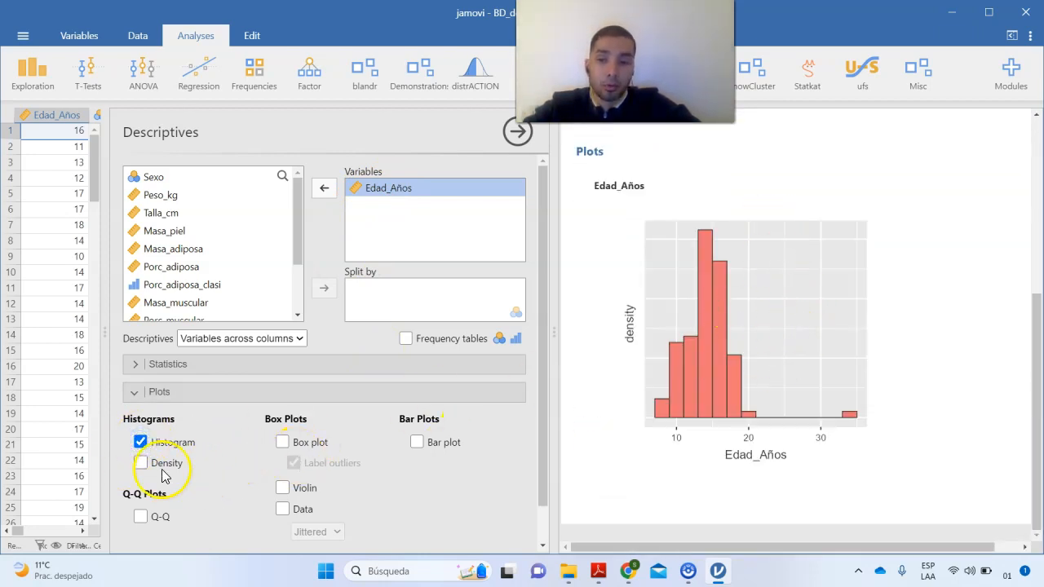
{"action": "left_click", "coordinate": [142, 463]}
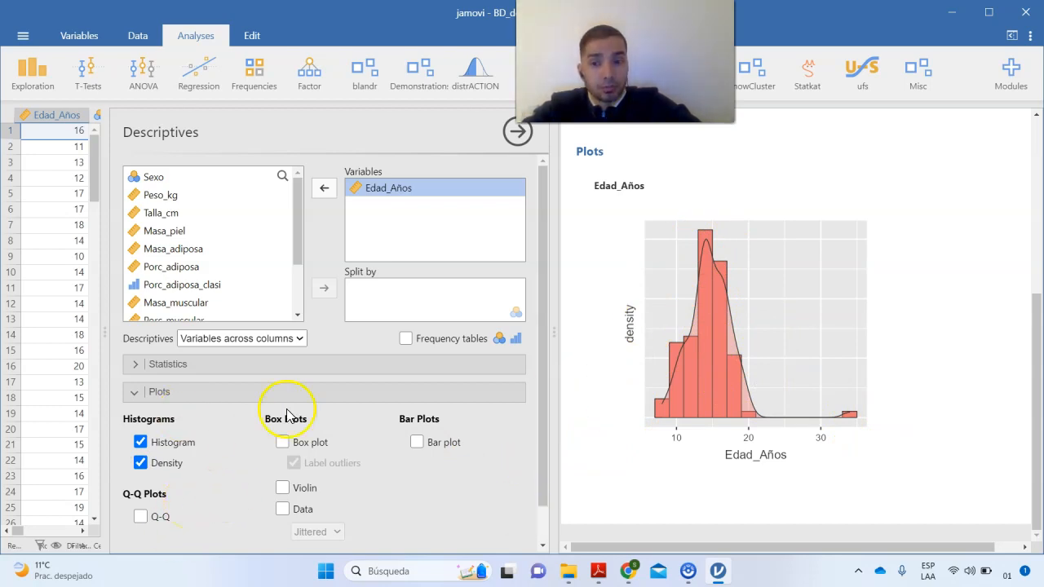
{"action": "left_click", "coordinate": [140, 442]}
{"action": "left_click", "coordinate": [140, 462]}
- Add a box plot of Edad_Años with labelled outliers and view it in the results
{"action": "left_click", "coordinate": [283, 442]}
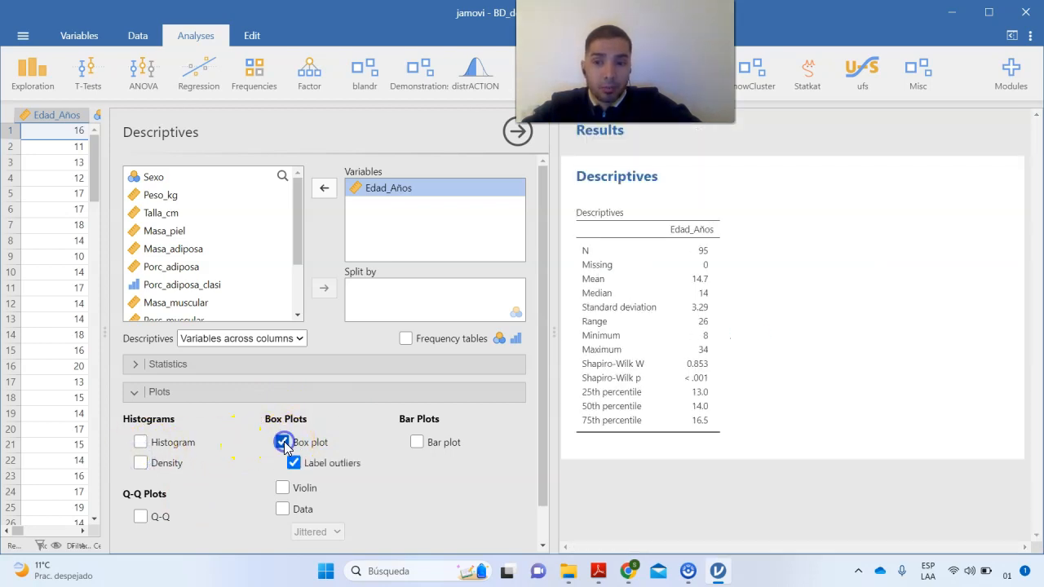
{"action": "scroll", "coordinate": [718, 285], "scroll_direction": "down", "scroll_amount": 1}
{"action": "scroll", "coordinate": [751, 388], "scroll_direction": "down", "scroll_amount": 5}
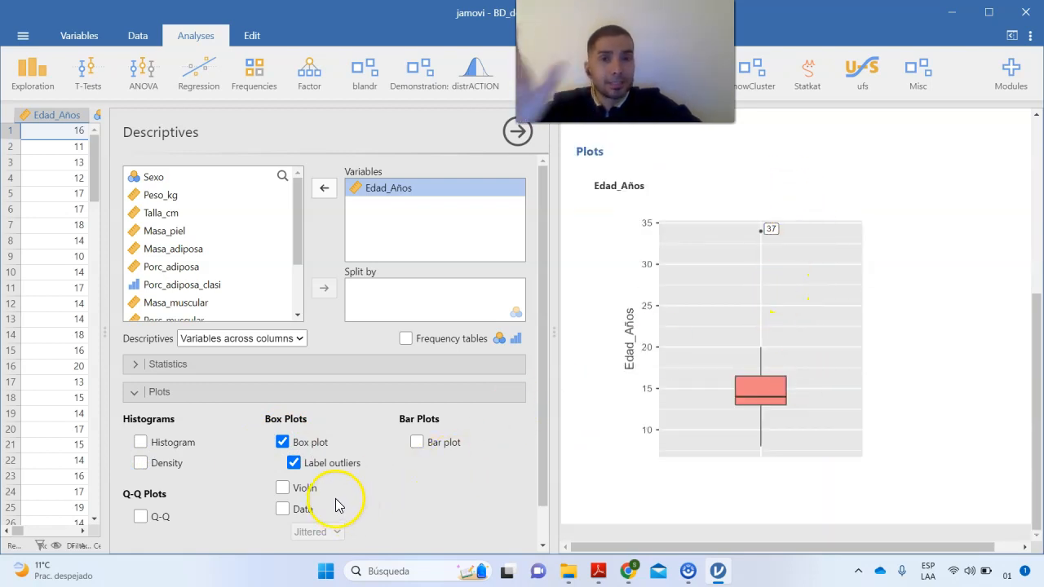
- Try the violin outline and the data points on the Edad_Años box plot, set the points to Stacked, and turn both overlays off
{"action": "left_click", "coordinate": [283, 488]}
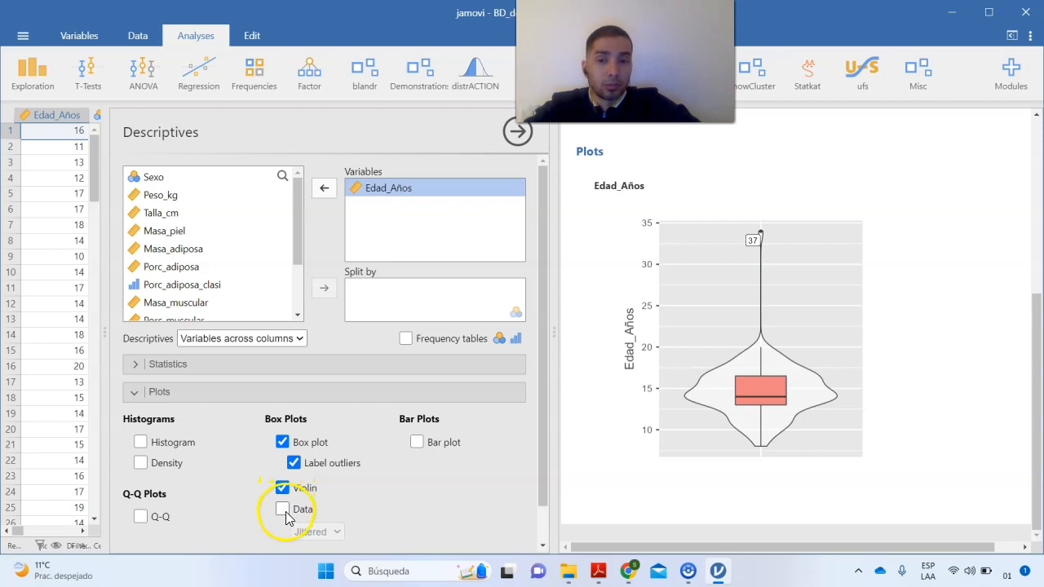
{"action": "left_click", "coordinate": [282, 509]}
{"action": "scroll", "coordinate": [414, 490], "scroll_direction": "down", "scroll_amount": 1}
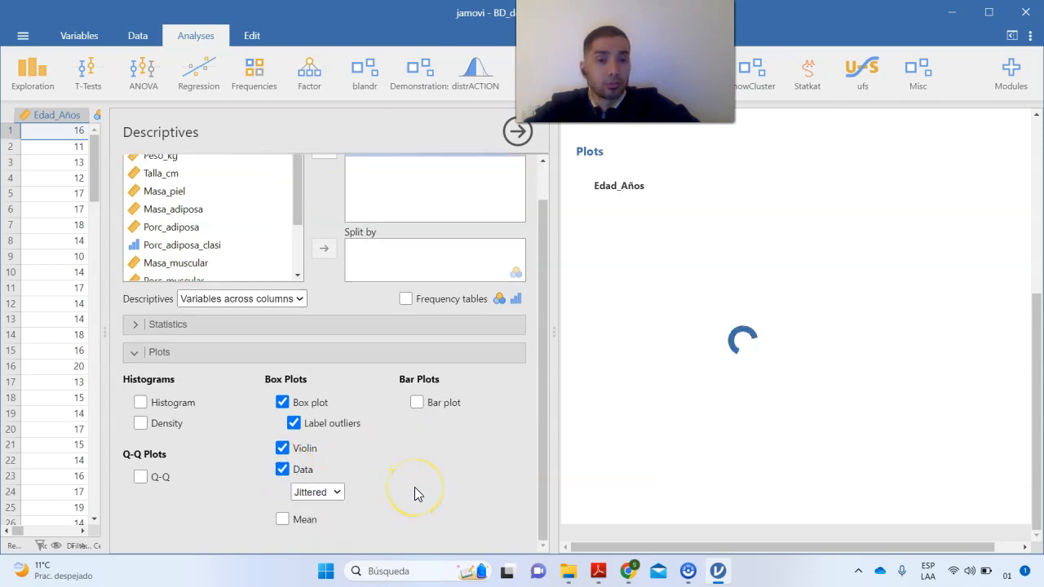
{"action": "left_click", "coordinate": [328, 494]}
{"action": "left_click", "coordinate": [312, 520]}
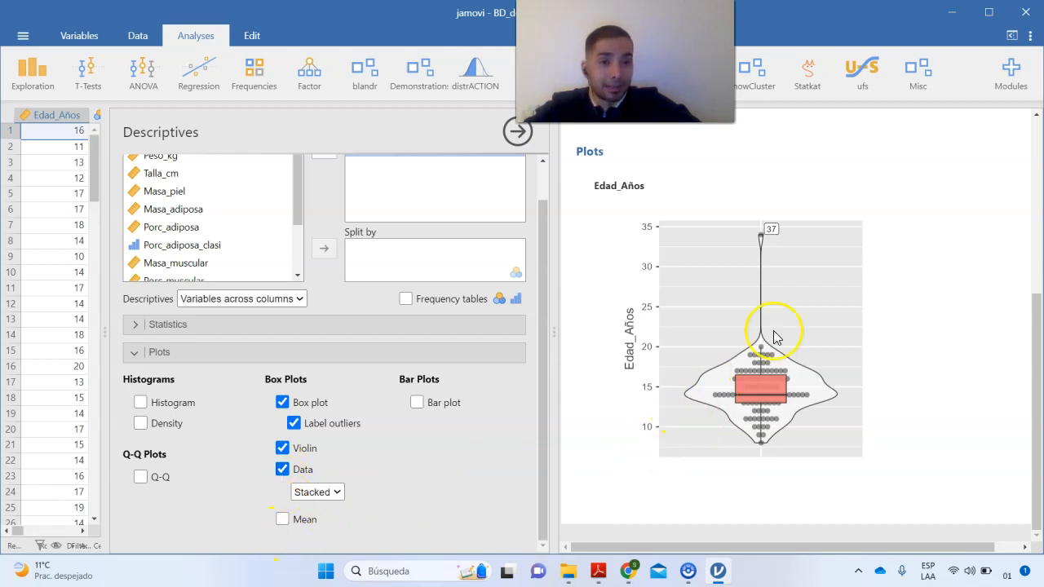
{"action": "left_click", "coordinate": [281, 470]}
{"action": "left_click", "coordinate": [282, 448]}
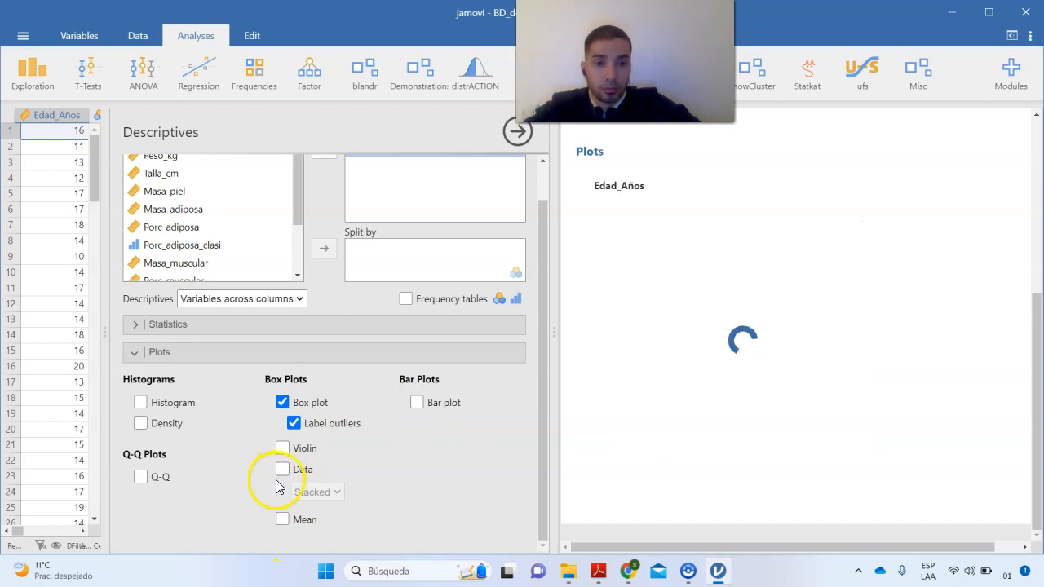
- Mark the mean on the Edad_Años box plot
{"action": "left_click", "coordinate": [282, 520]}
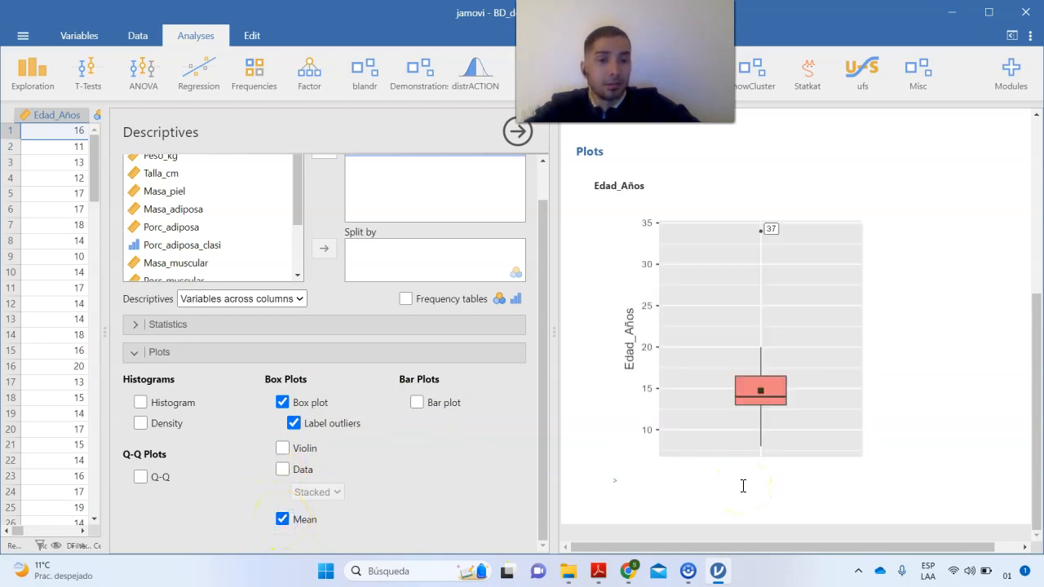
{"action": "left_click", "coordinate": [761, 394]}
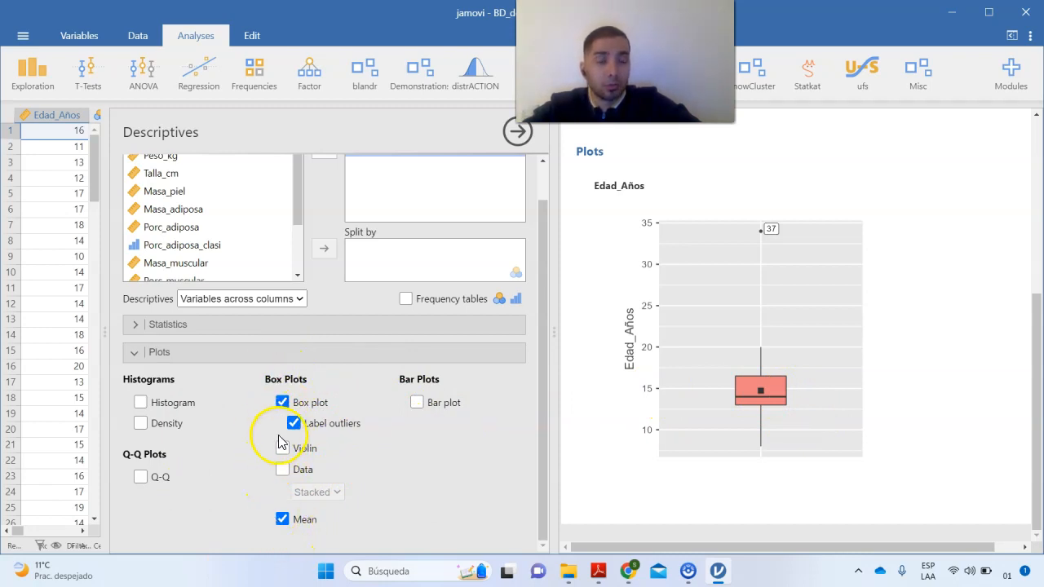
{"action": "scroll", "coordinate": [400, 187], "scroll_direction": "up", "scroll_amount": 1}
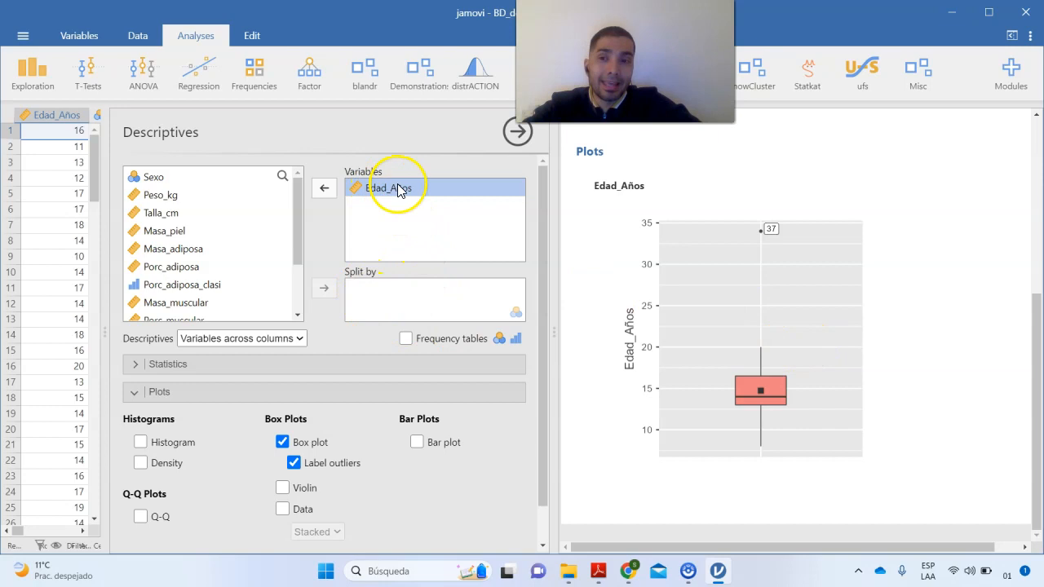
- Split the Edad_Años analysis by Porc_adiposa_clasi and view the box plots for all its categories
{"action": "left_click", "coordinate": [208, 287]}
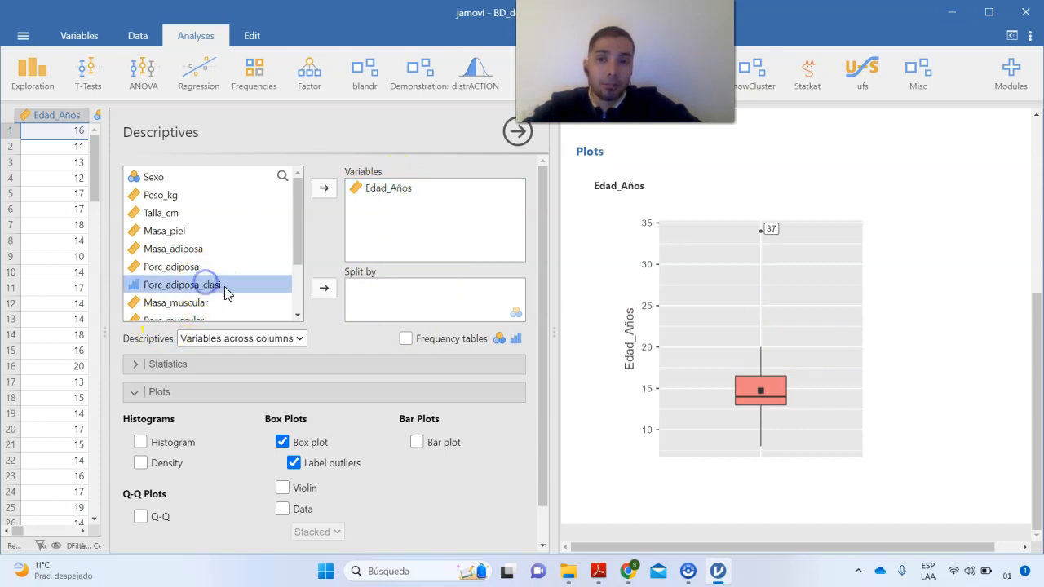
{"action": "left_click", "coordinate": [324, 289]}
{"action": "scroll", "coordinate": [797, 353], "scroll_direction": "down", "scroll_amount": 3}
{"action": "scroll", "coordinate": [797, 353], "scroll_direction": "down", "scroll_amount": 3}
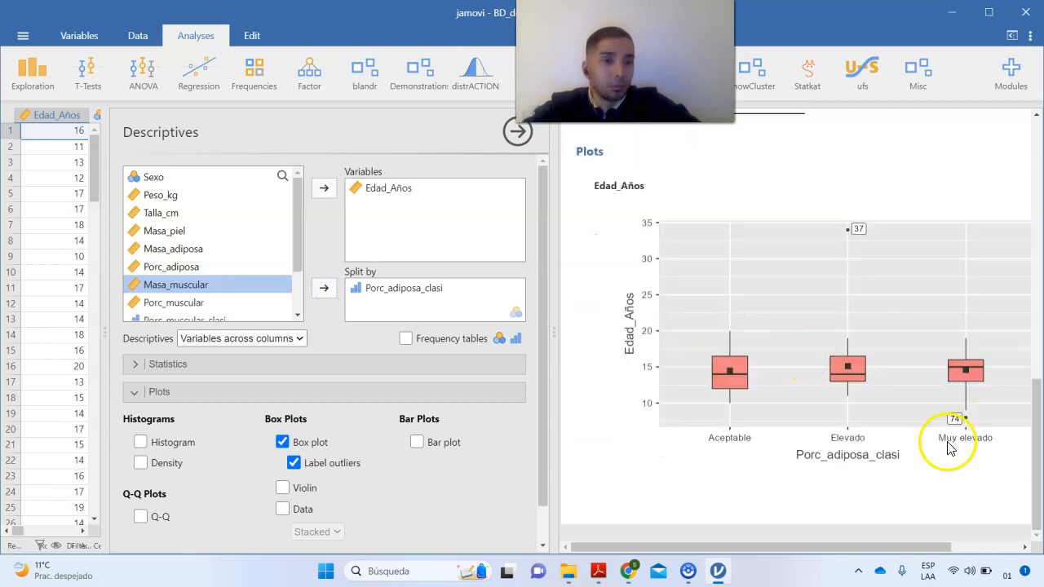
{"action": "left_click_drag", "start_coordinate": [916, 547], "coordinate": [940, 548]}
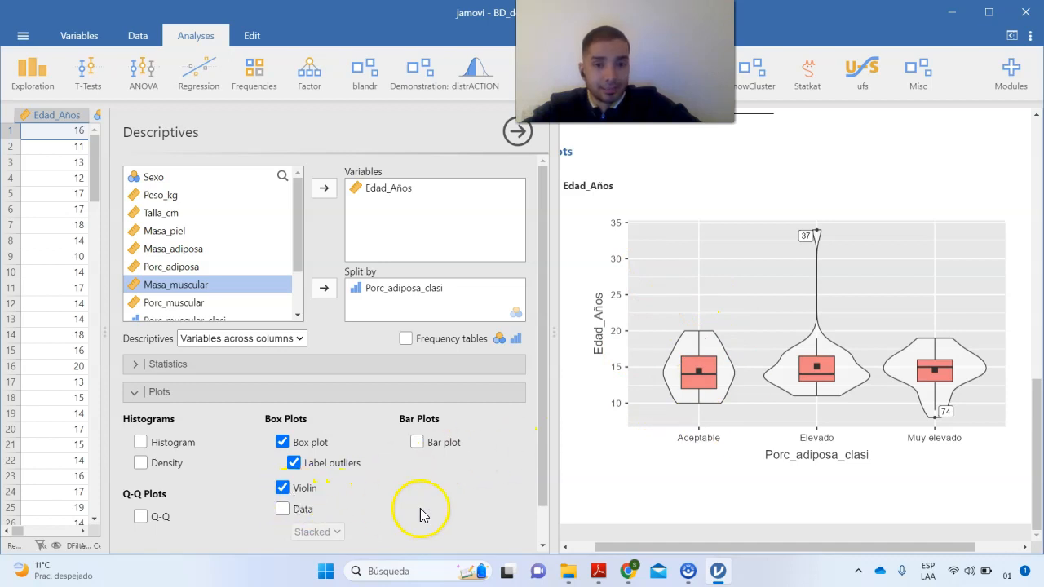
- Replace the violin outline with stacked data points on the grouped box plots, and close the descriptives options
{"action": "left_click", "coordinate": [282, 487]}
{"action": "left_click", "coordinate": [283, 509]}
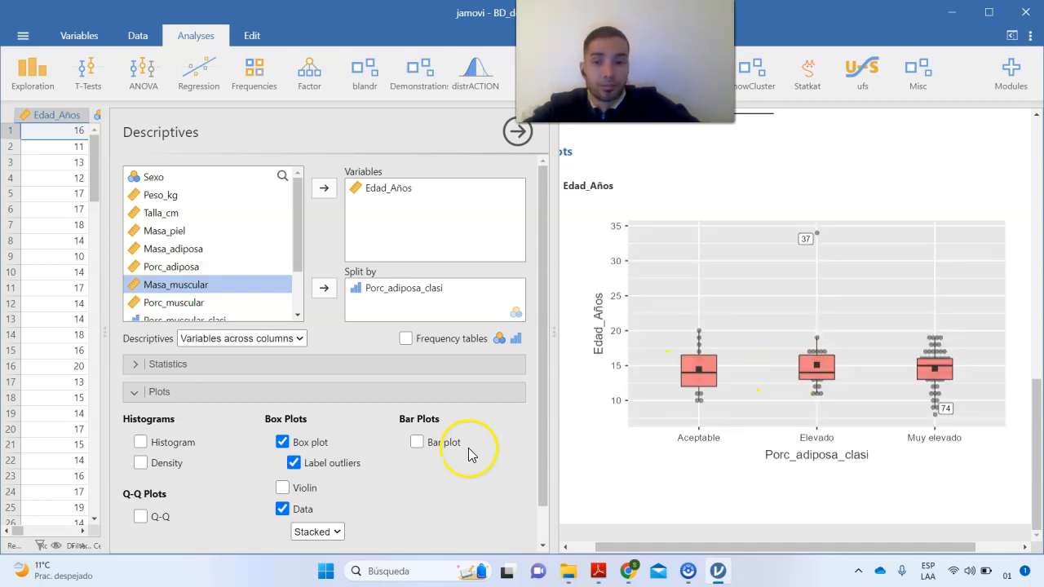
{"action": "scroll", "coordinate": [482, 460], "scroll_direction": "down", "scroll_amount": 1}
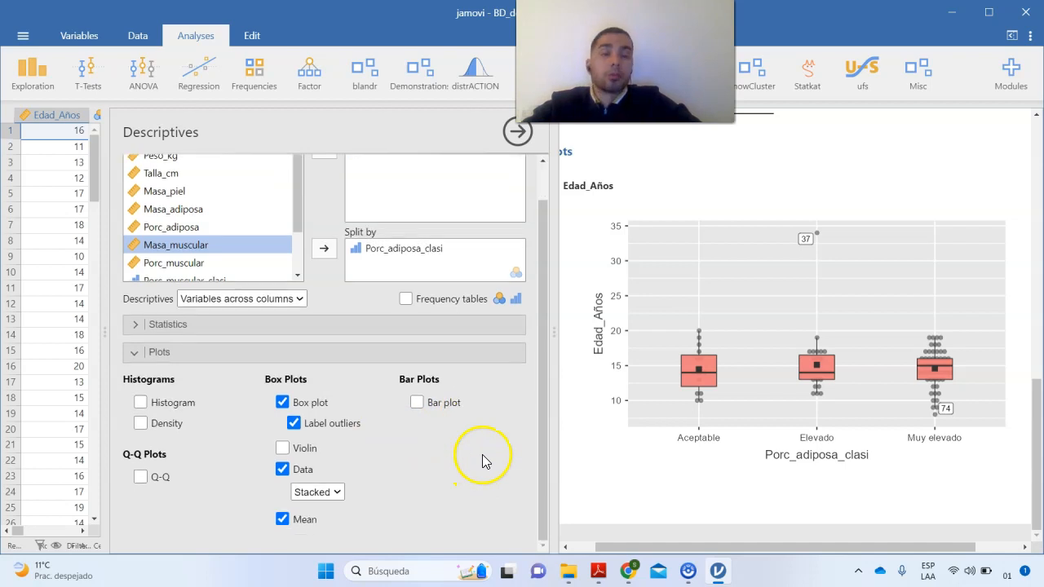
{"action": "scroll", "coordinate": [482, 461], "scroll_direction": "up", "scroll_amount": 1}
{"action": "left_click", "coordinate": [520, 134]}
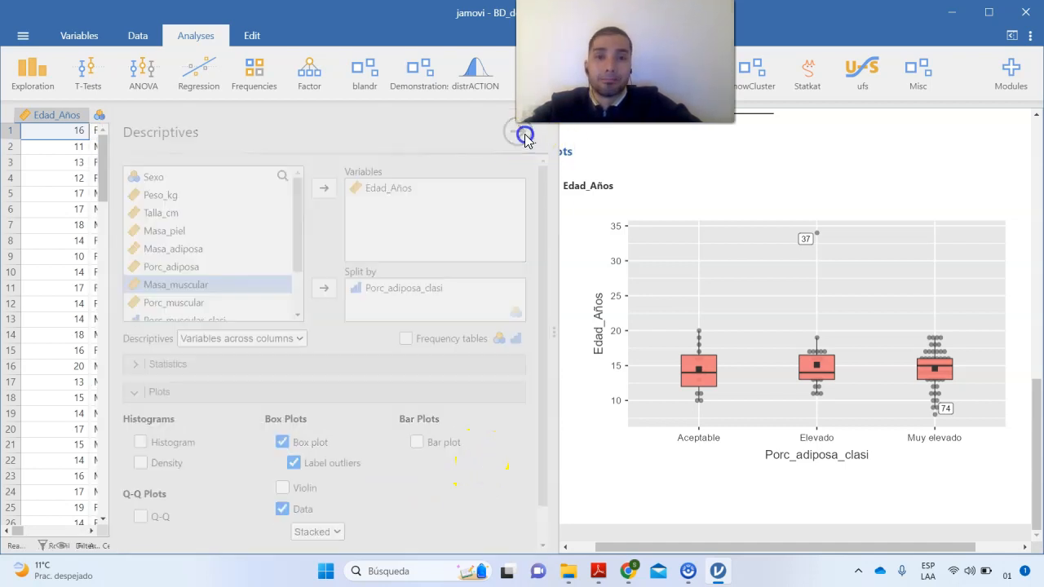